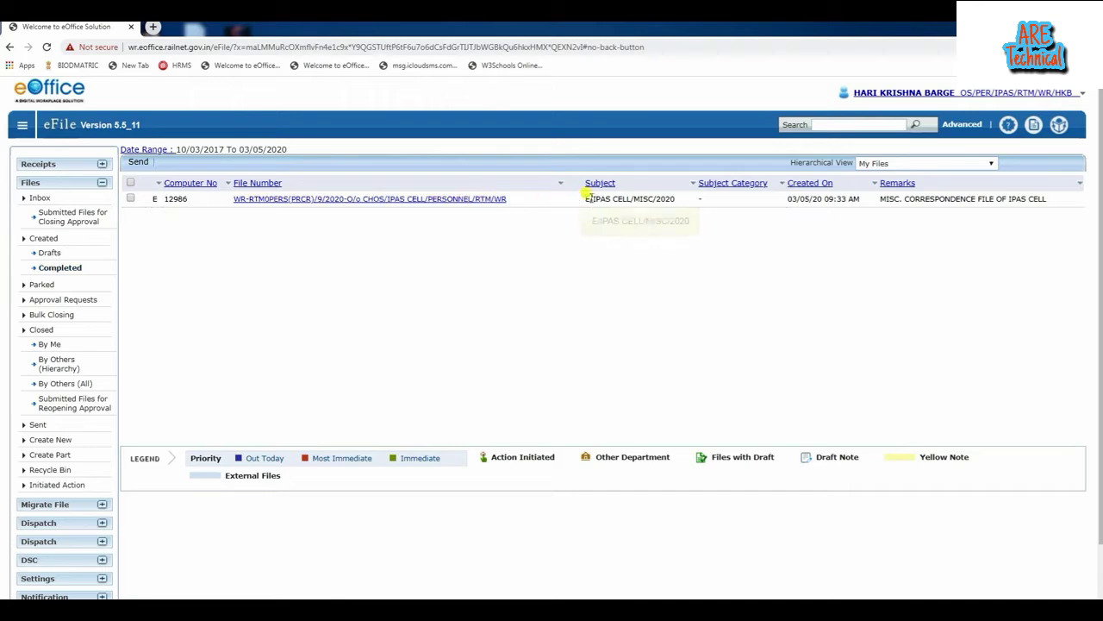
View the E/IPAS CELL/MISC/2020 file and open the Browse & Diarise form for a new receipt
{"action": "left_click", "coordinate": [414, 199]}
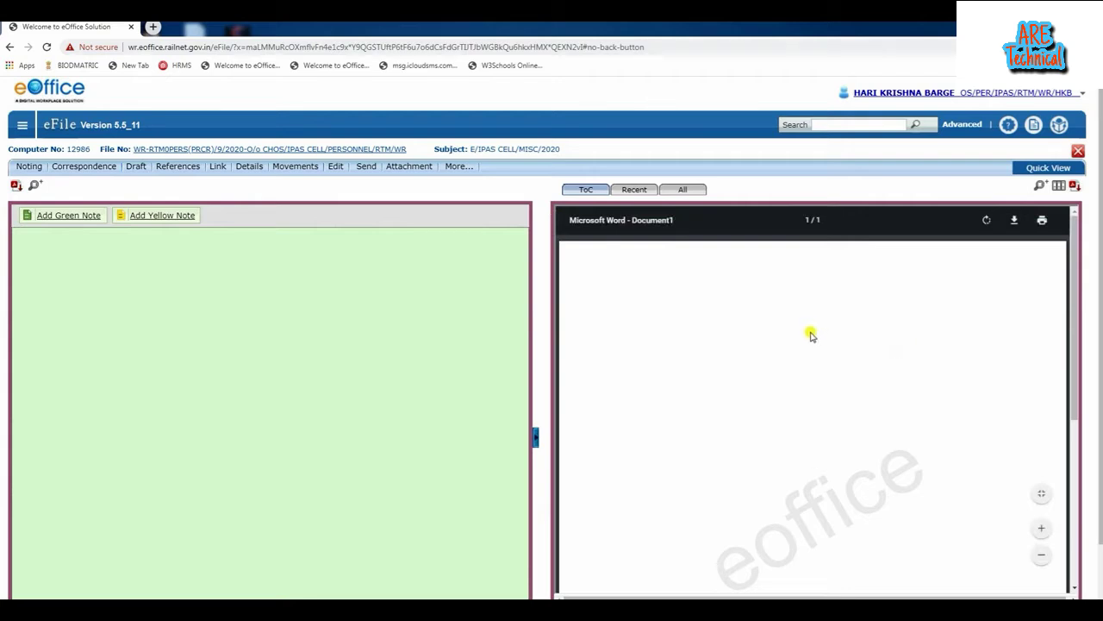
{"action": "left_click", "coordinate": [21, 129]}
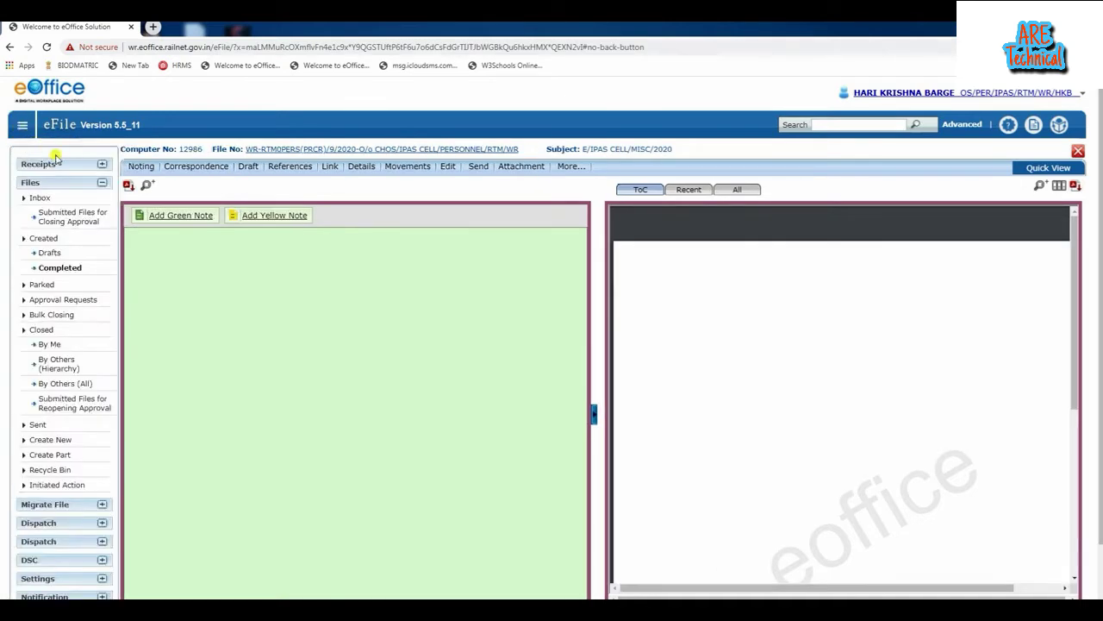
{"action": "left_click", "coordinate": [102, 165]}
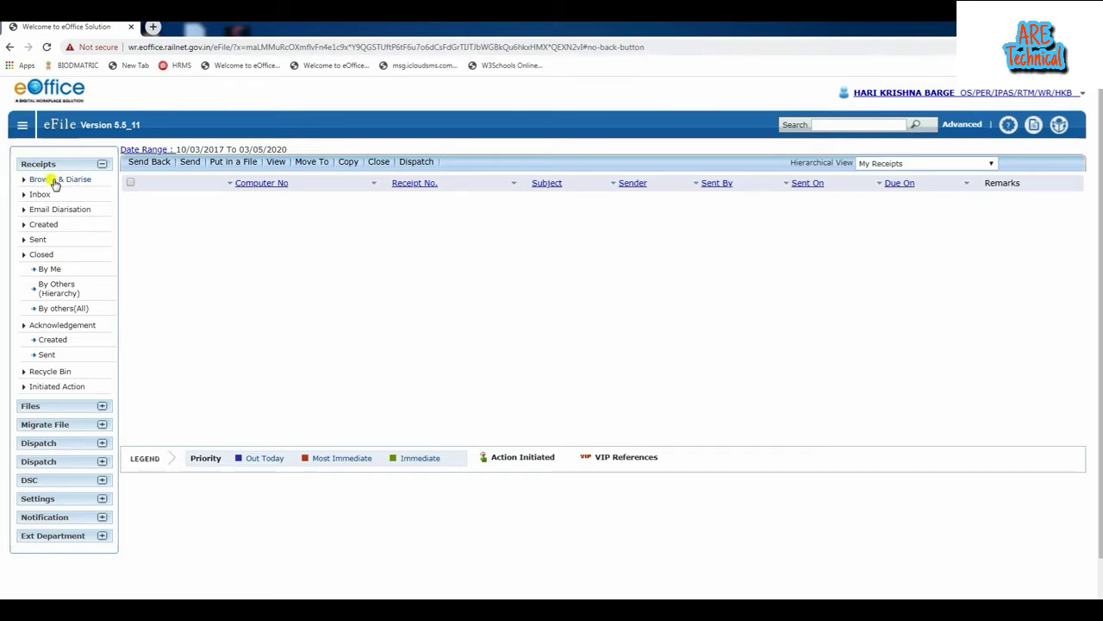
{"action": "left_click", "coordinate": [39, 183]}
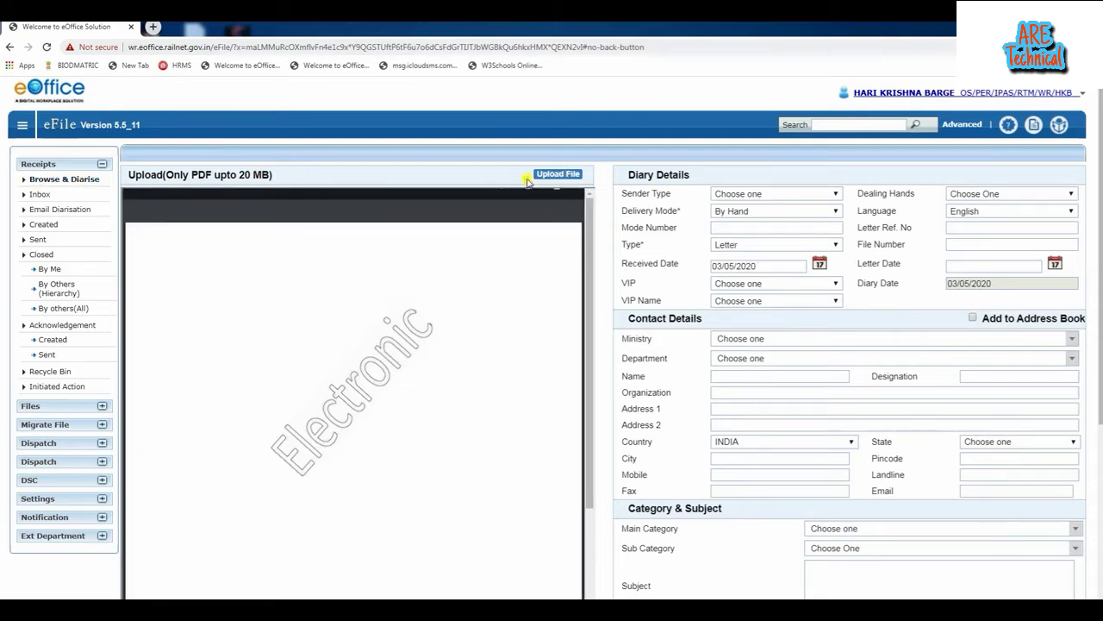
Upload the Misc_CP PDF from the SCANNED FILE PDF folder to the new receipt and look through its pages
{"action": "left_click", "coordinate": [552, 175]}
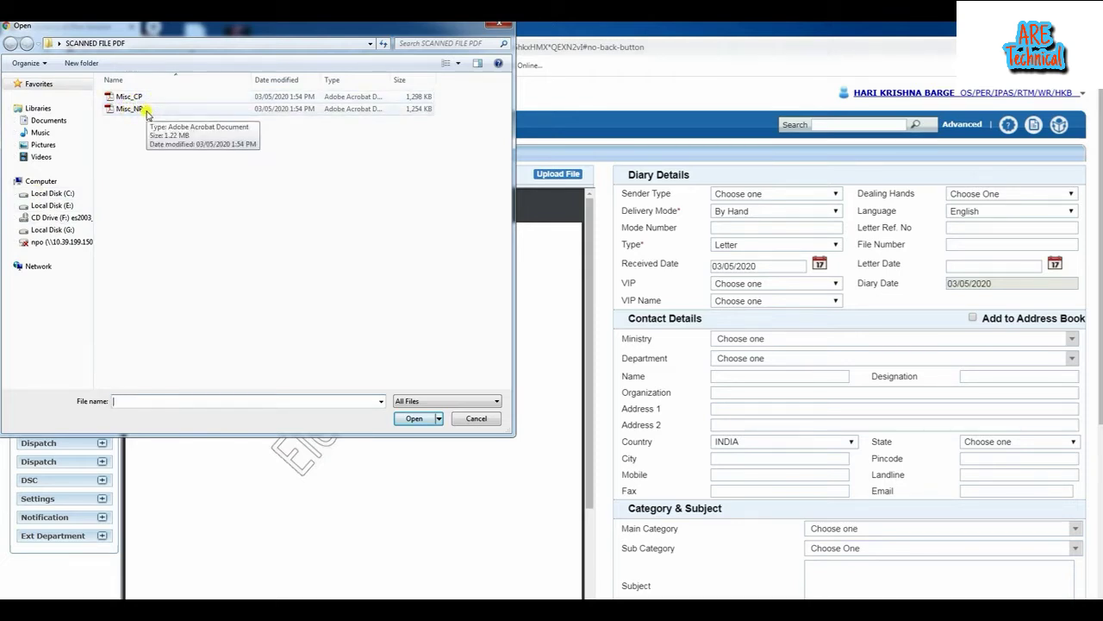
{"action": "left_click", "coordinate": [113, 98]}
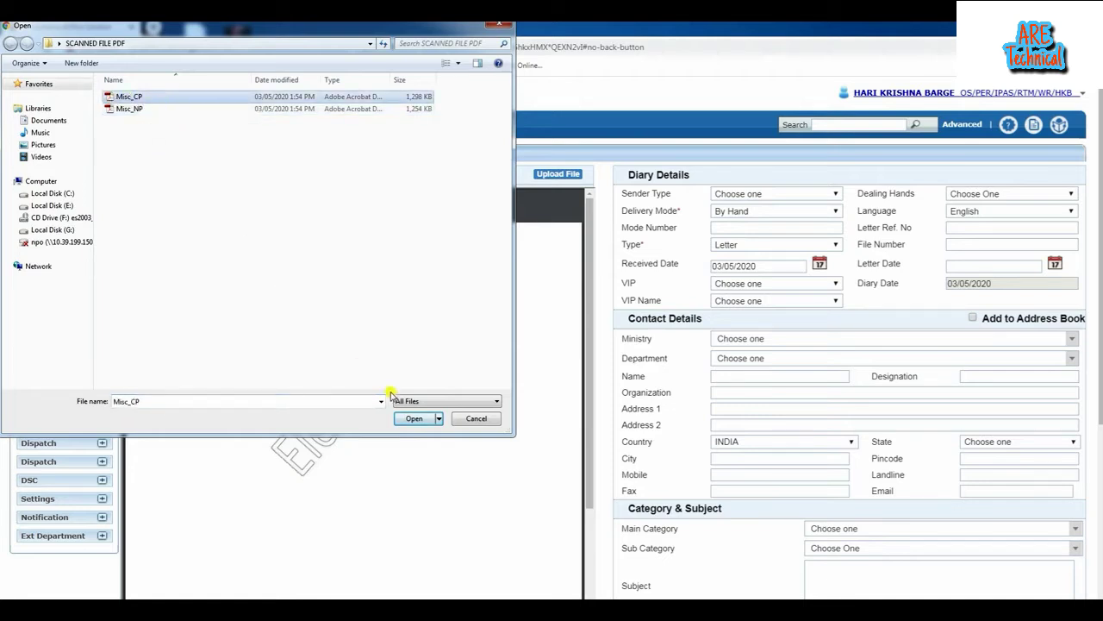
{"action": "left_click", "coordinate": [410, 420]}
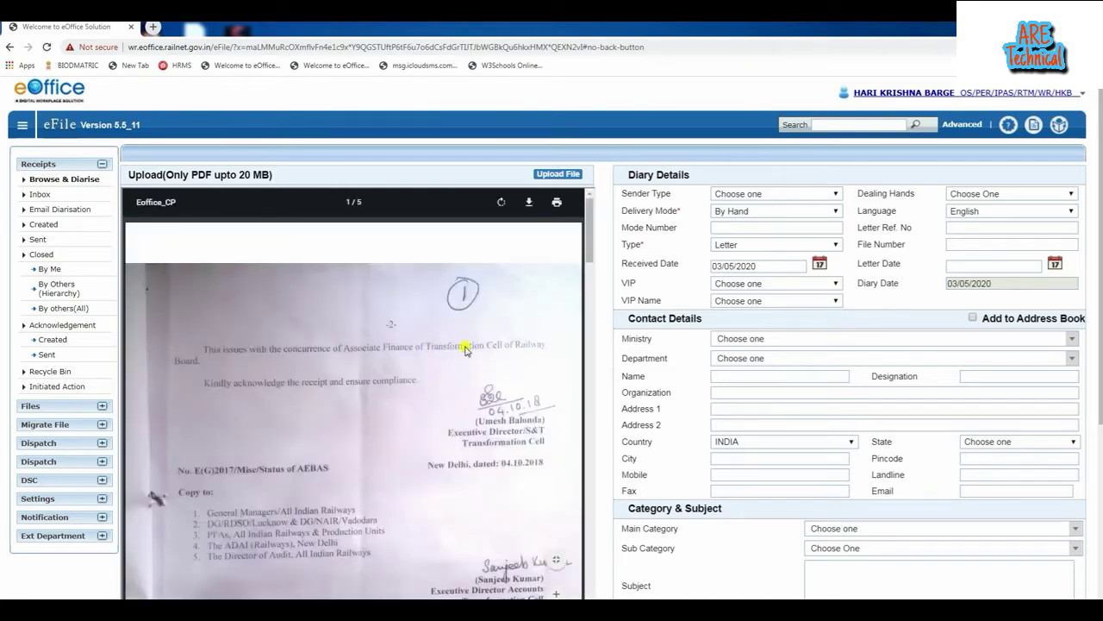
{"action": "mouse_move", "coordinate": [593, 258]}
{"action": "left_mouse_down"}
{"action": "mouse_move", "coordinate": [593, 392]}
{"action": "mouse_move", "coordinate": [591, 274]}
{"action": "mouse_move", "coordinate": [579, 245]}
{"action": "left_mouse_up"}
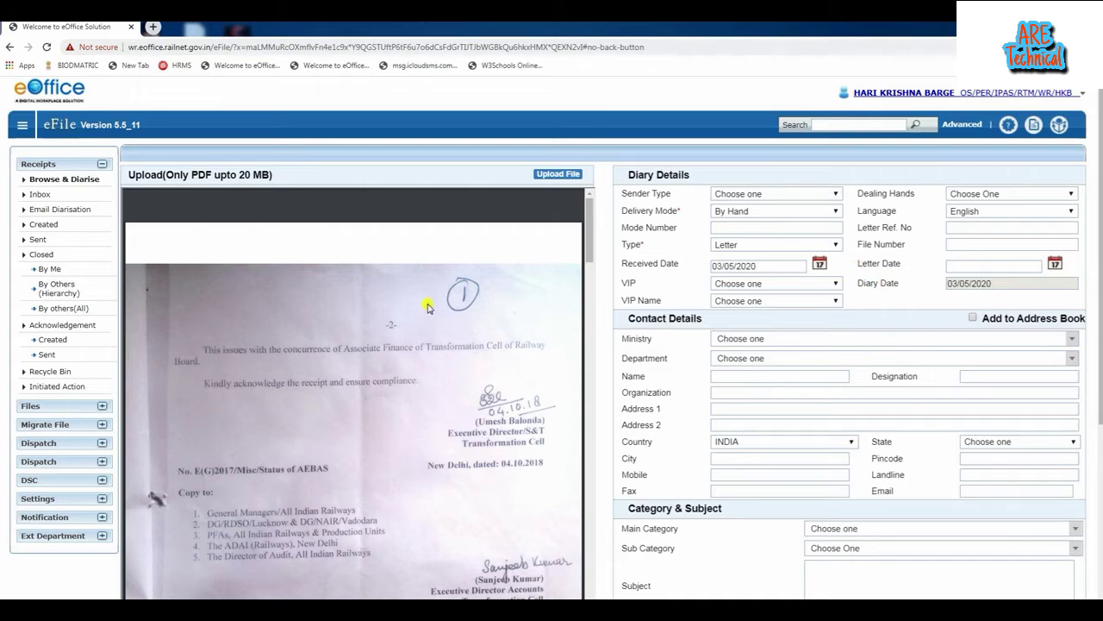
{"action": "scroll", "coordinate": [337, 399], "scroll_direction": "down", "scroll_amount": 4}
{"action": "scroll", "coordinate": [336, 407], "scroll_direction": "down", "scroll_amount": 10}
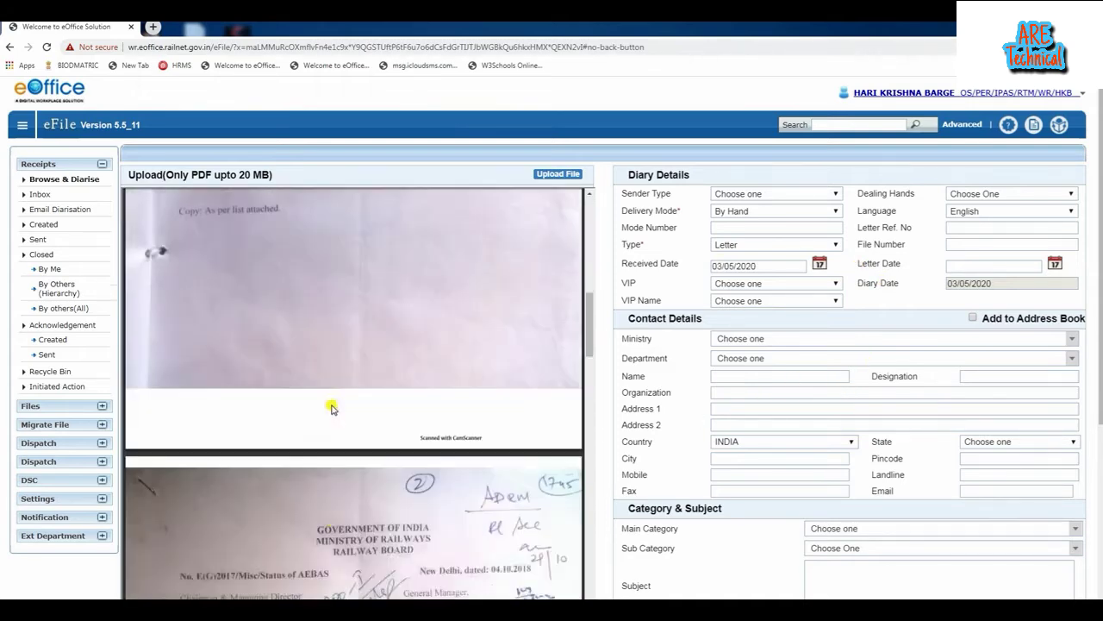
{"action": "scroll", "coordinate": [319, 415], "scroll_direction": "up", "scroll_amount": 10}
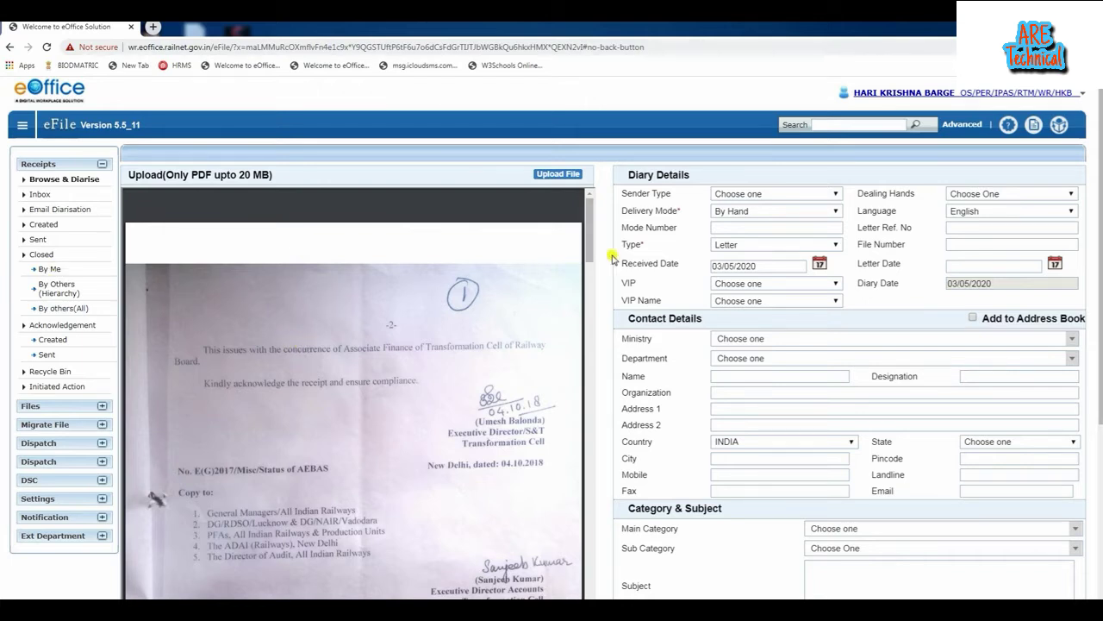
In the diary details, choose By Hand as the delivery mode and File as the receipt type
{"action": "left_click", "coordinate": [758, 212]}
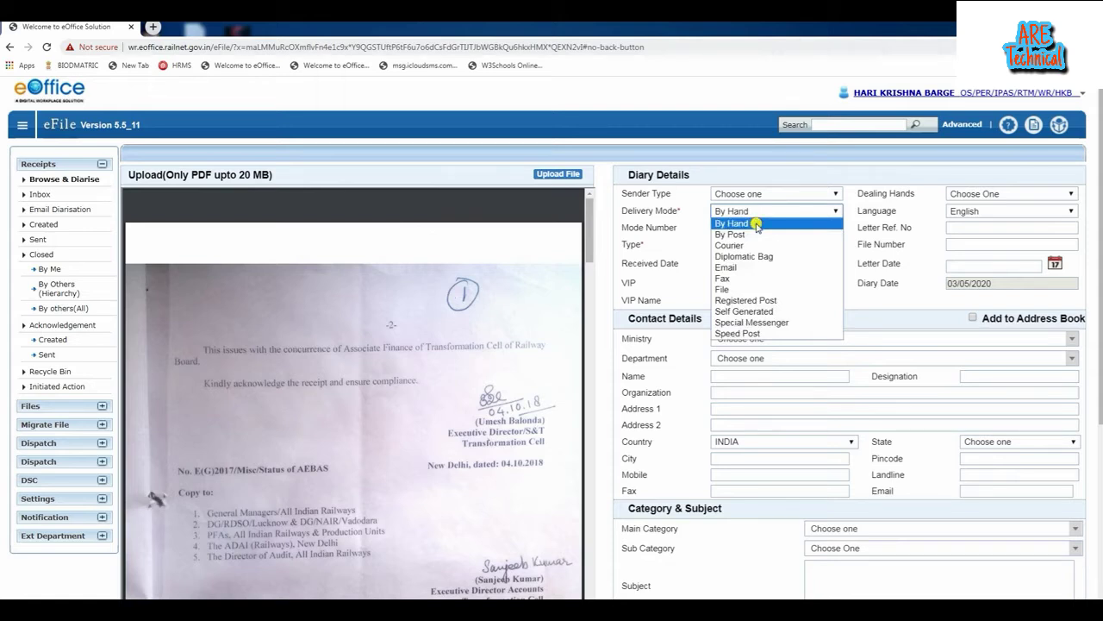
{"action": "left_click", "coordinate": [756, 224]}
{"action": "left_click", "coordinate": [757, 213]}
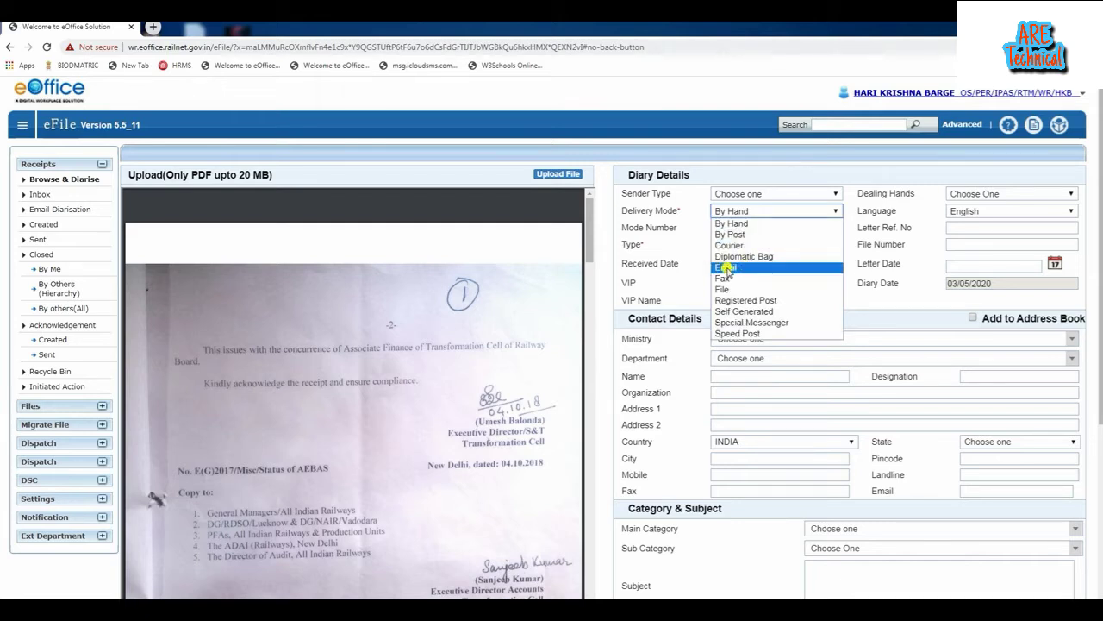
{"action": "left_click", "coordinate": [746, 224]}
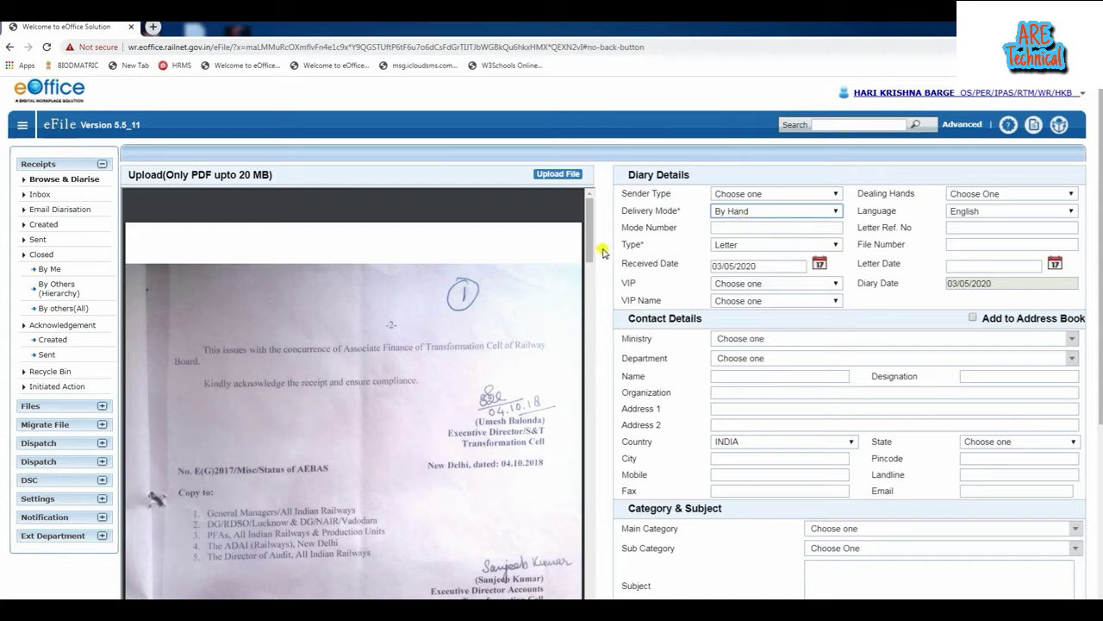
{"action": "left_click_drag", "start_coordinate": [675, 211], "coordinate": [687, 215]}
{"action": "left_click_drag", "start_coordinate": [640, 243], "coordinate": [660, 247]}
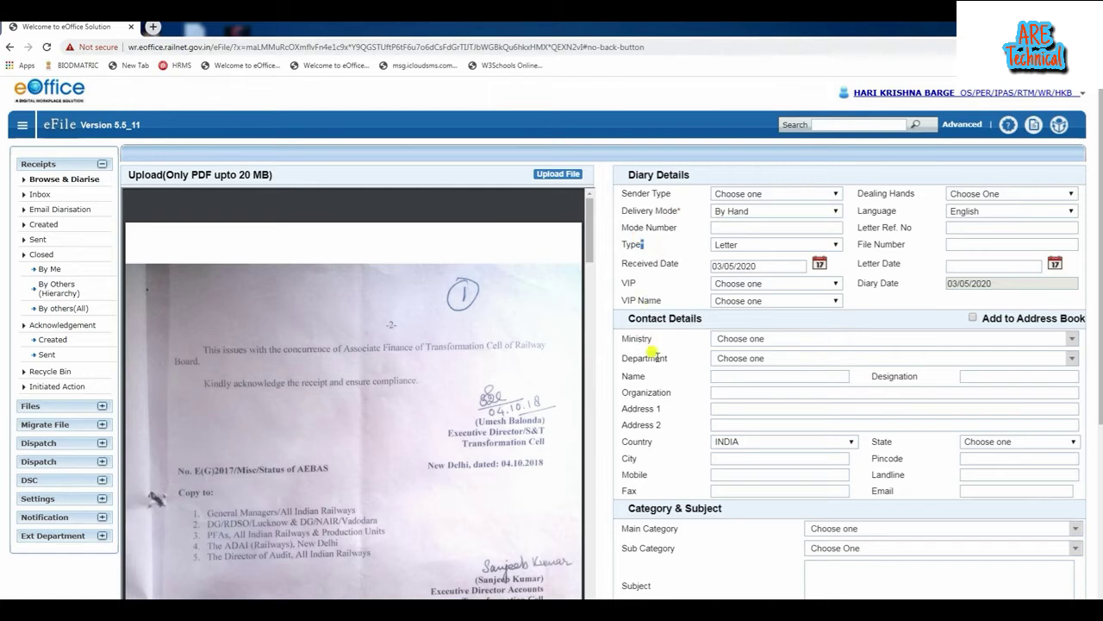
{"action": "left_click", "coordinate": [665, 249]}
{"action": "left_click", "coordinate": [742, 245]}
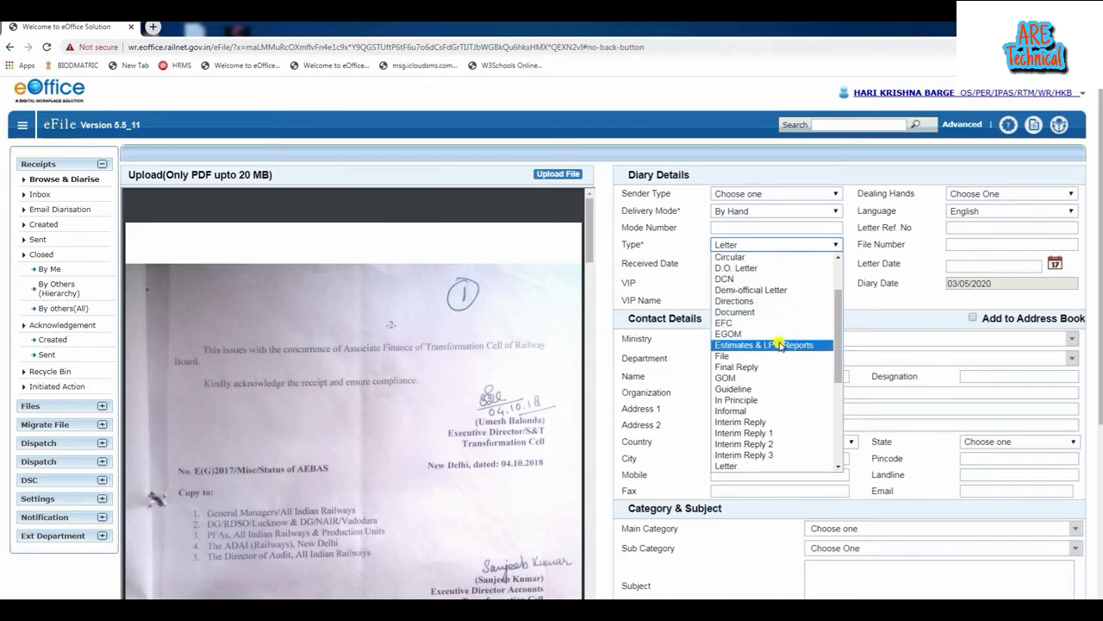
{"action": "left_click", "coordinate": [721, 356]}
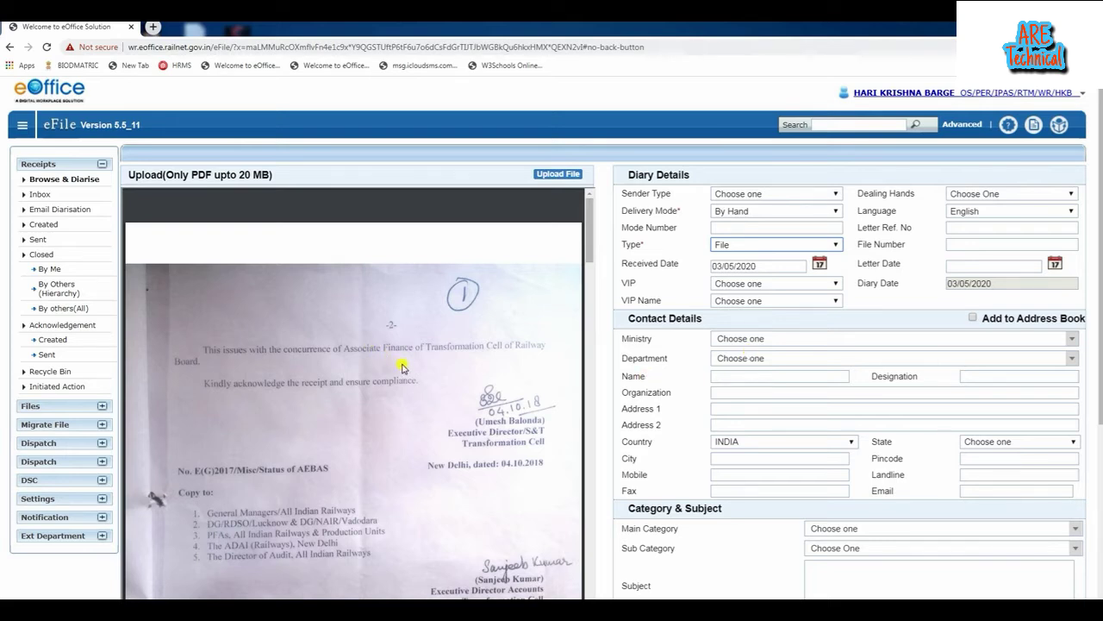
Set the contact's ministry to MINISTRY OF RAILWAY and the department to PERSONNEL
{"action": "left_click", "coordinate": [757, 344]}
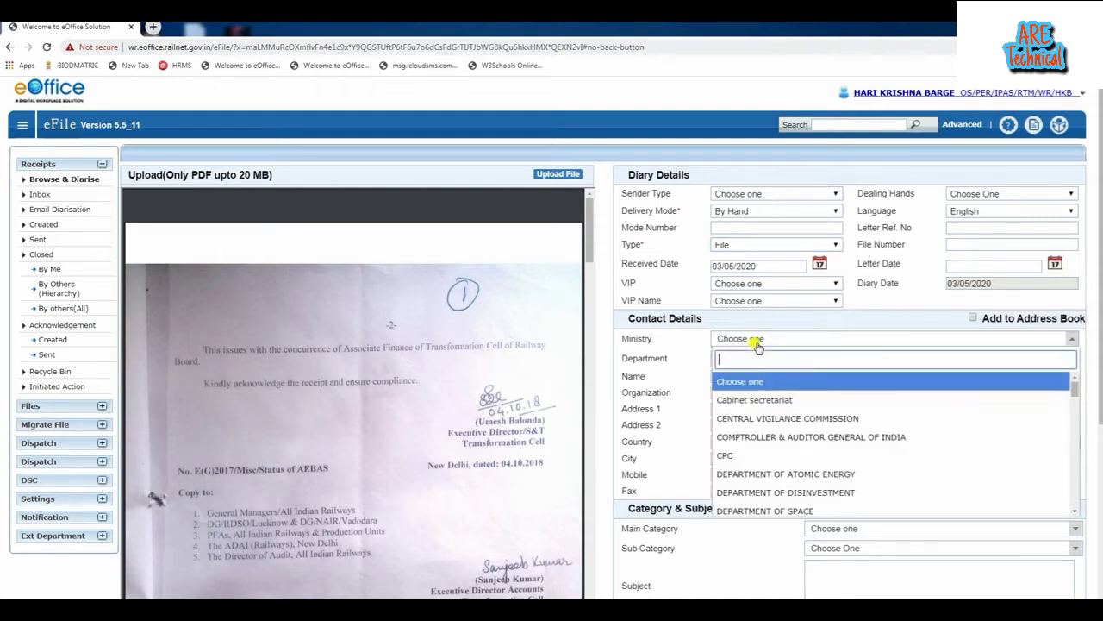
{"action": "type", "text": "rai"}
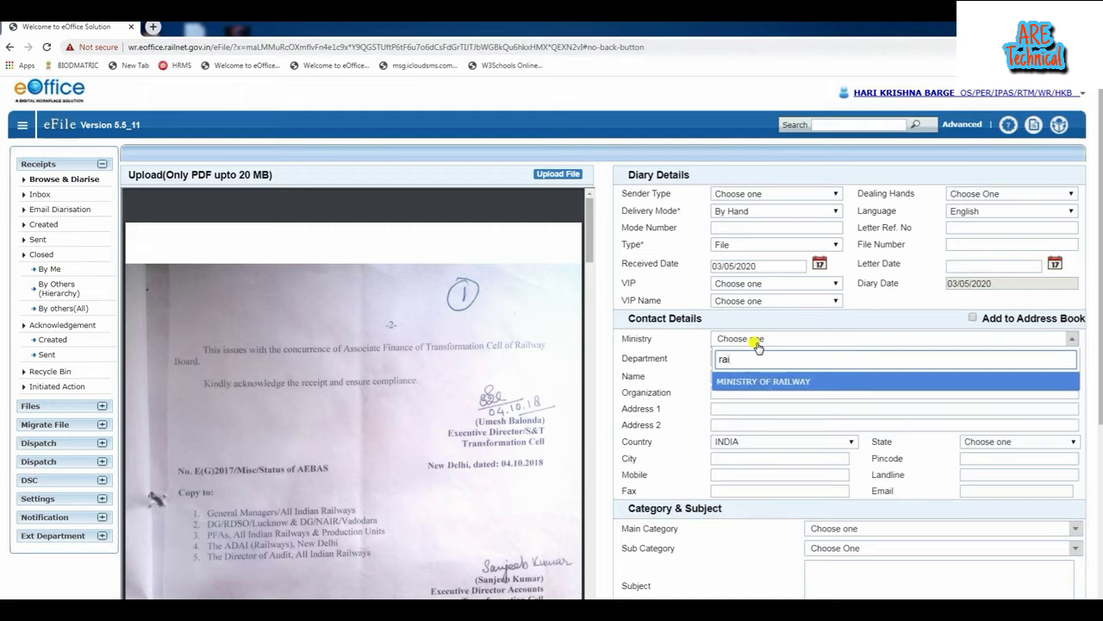
{"action": "left_click", "coordinate": [731, 381]}
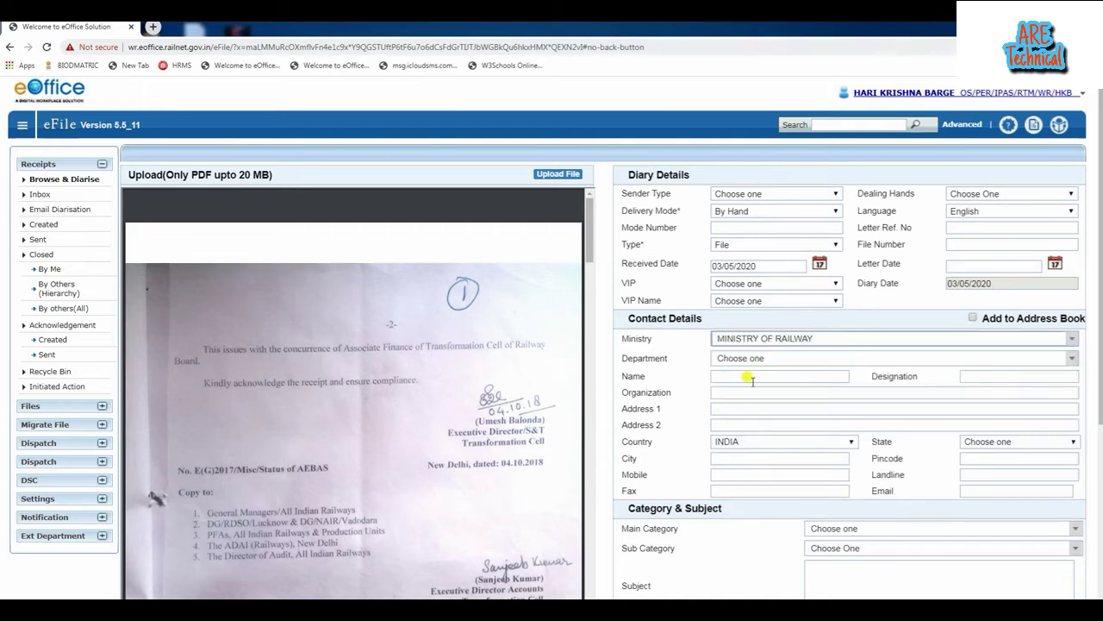
{"action": "left_click", "coordinate": [721, 359]}
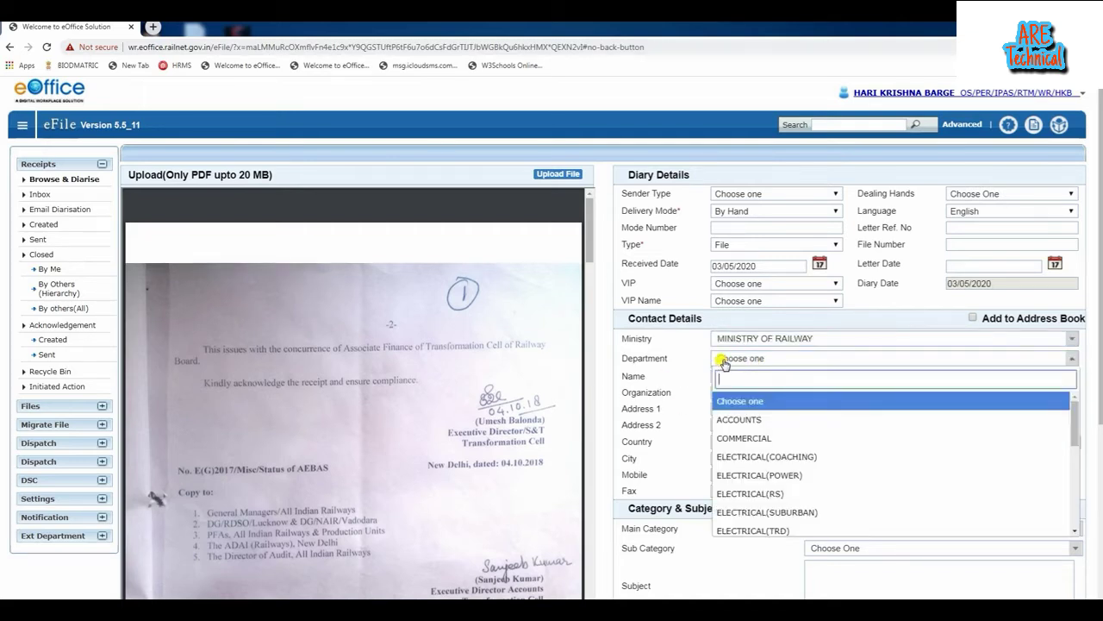
{"action": "type", "text": "pe"}
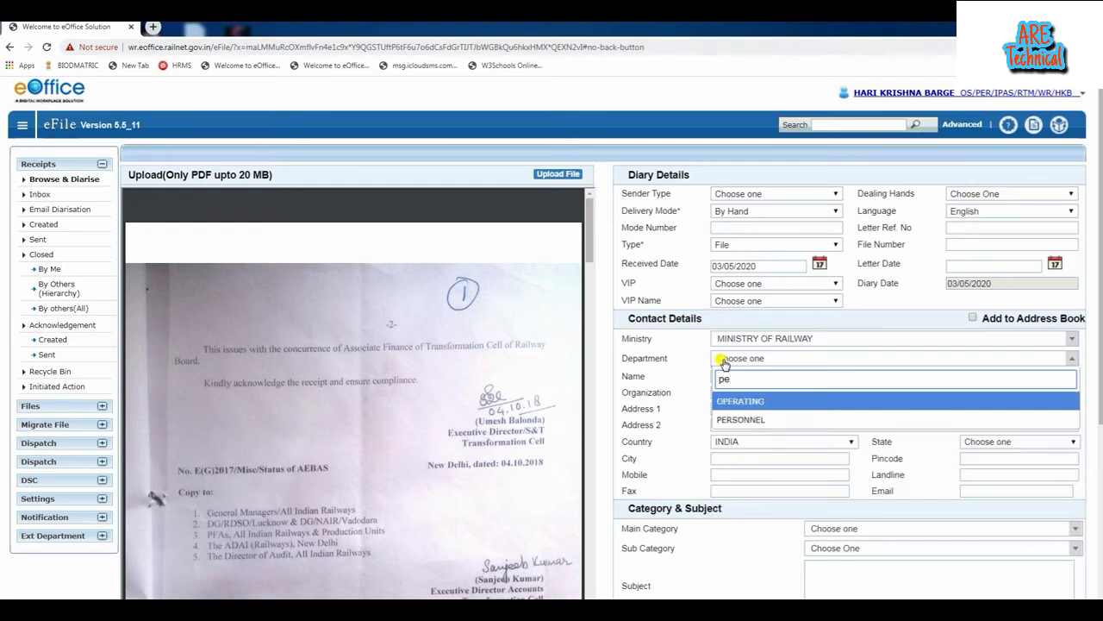
{"action": "left_click", "coordinate": [731, 419]}
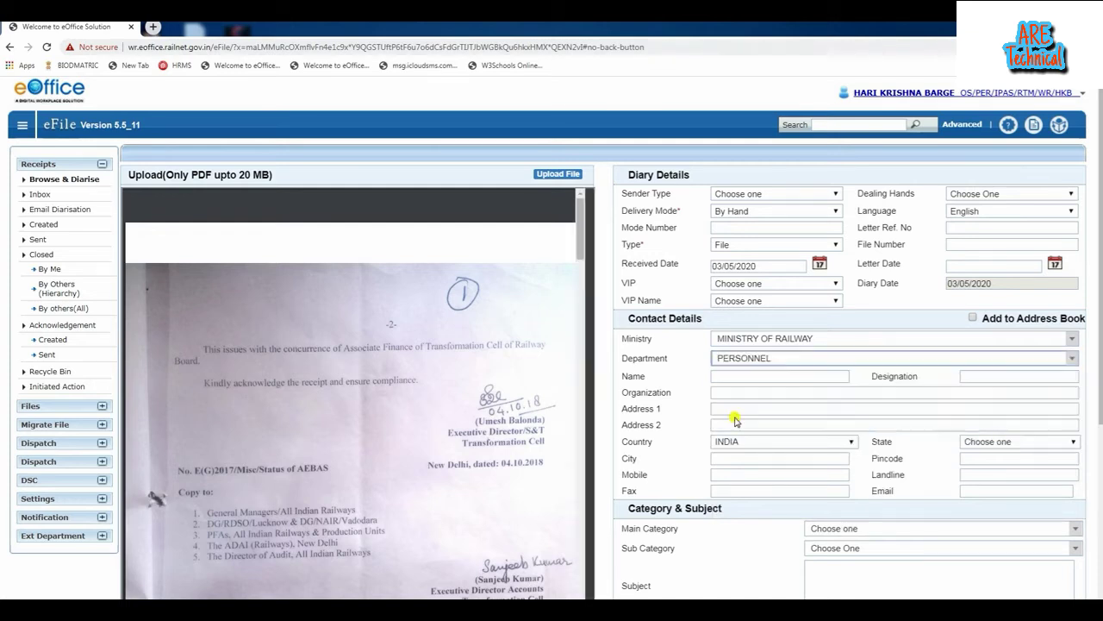
Fill in the sender's name, designation and address from the matching saved contact suggestion
{"action": "left_click", "coordinate": [732, 377]}
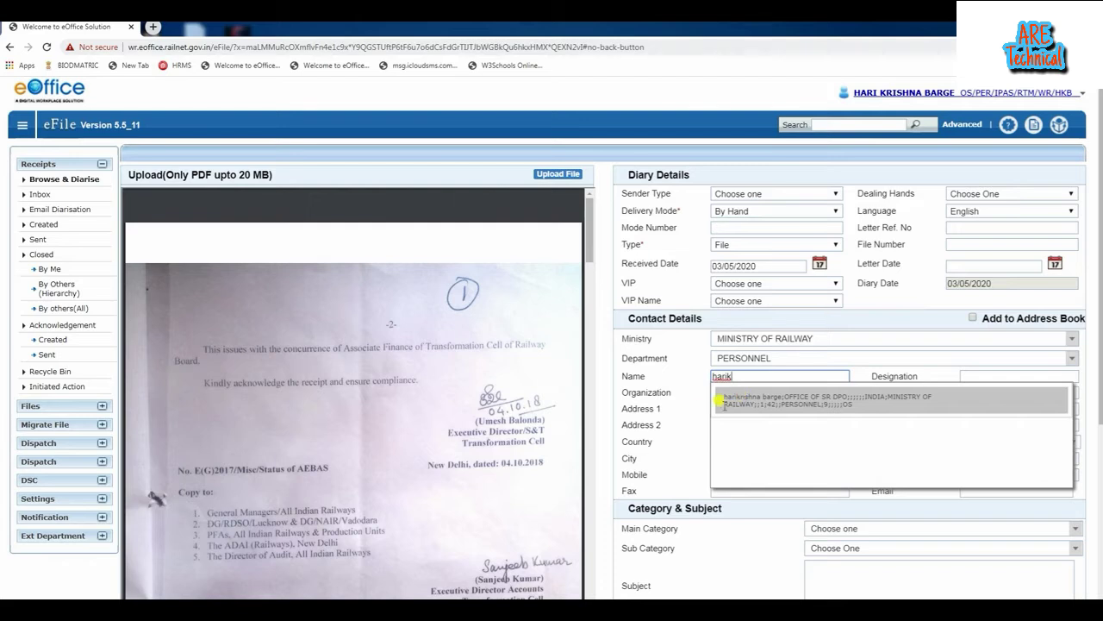
{"action": "left_click", "coordinate": [800, 398]}
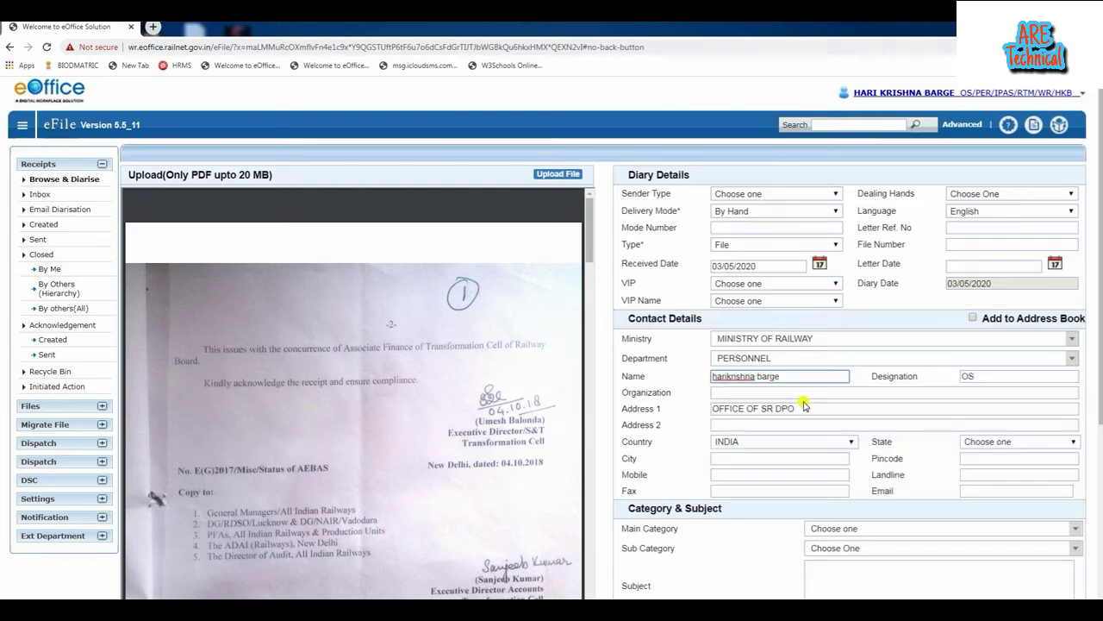
{"action": "left_click", "coordinate": [977, 374]}
Append the city to the contact's first address line and enable Add to Address Book
{"action": "left_click", "coordinate": [750, 407]}
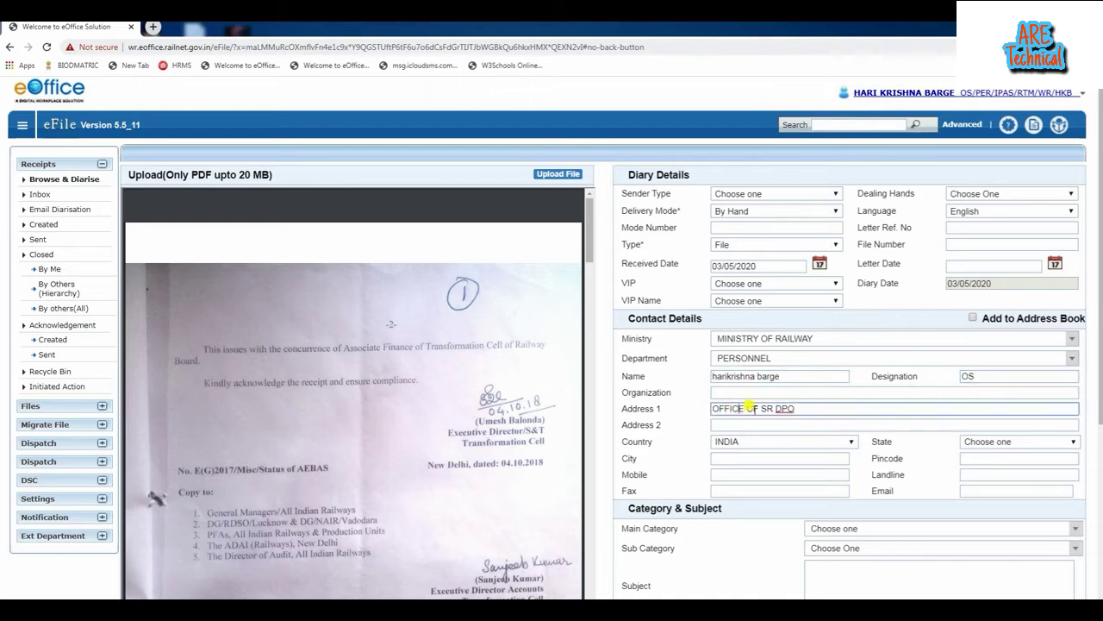
{"action": "left_click", "coordinate": [805, 408]}
{"action": "type", "text": ", RATLAM"}
{"action": "left_click", "coordinate": [974, 319]}
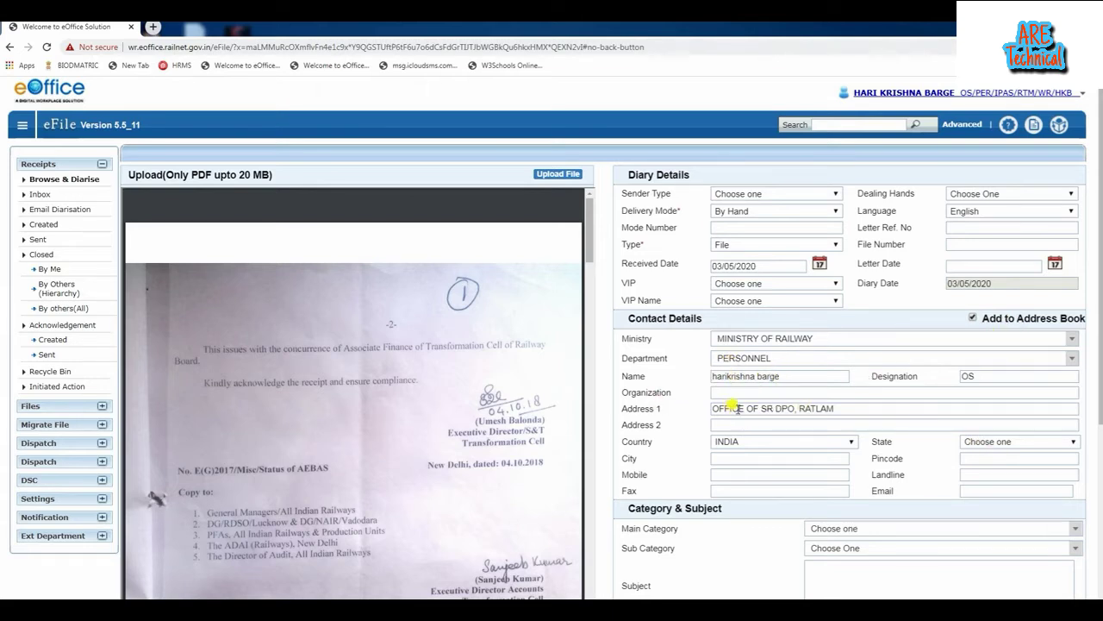
Set the main category to Miscellaneous Files and enter the subject "SCANNED OLD FILE CP SIDE"
{"action": "scroll", "coordinate": [752, 428], "scroll_direction": "down", "scroll_amount": 1}
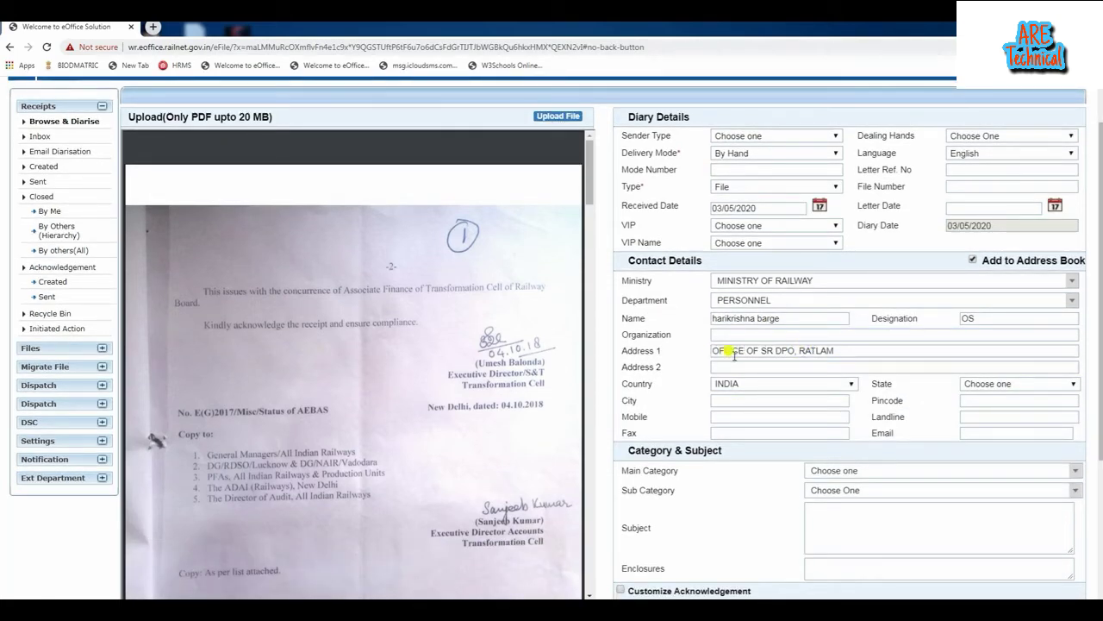
{"action": "scroll", "coordinate": [880, 503], "scroll_direction": "down", "scroll_amount": 2}
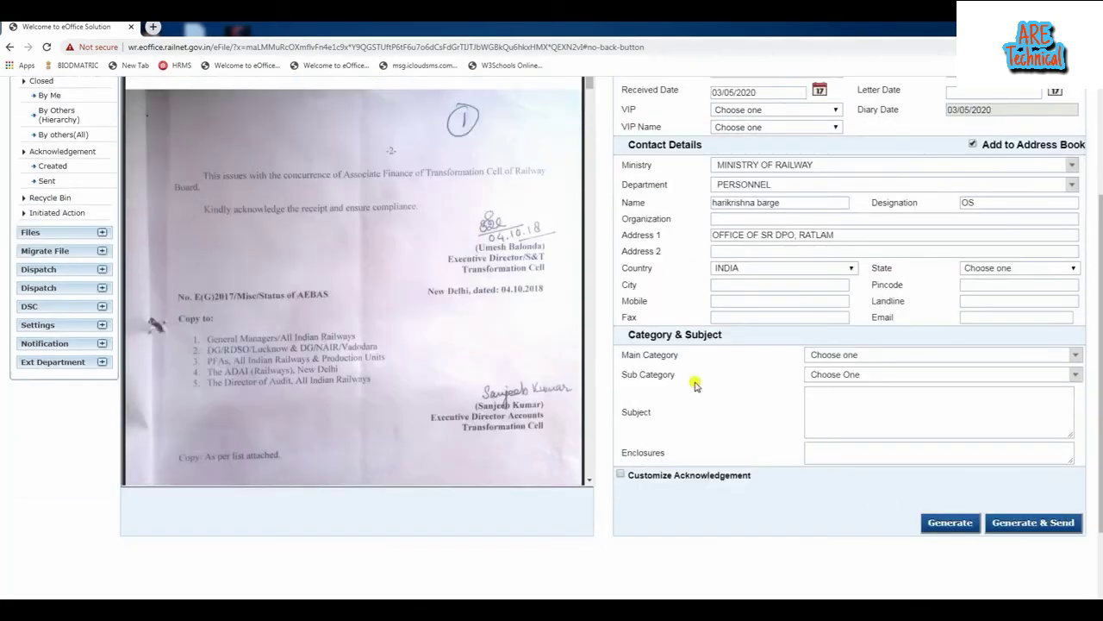
{"action": "left_click", "coordinate": [856, 360]}
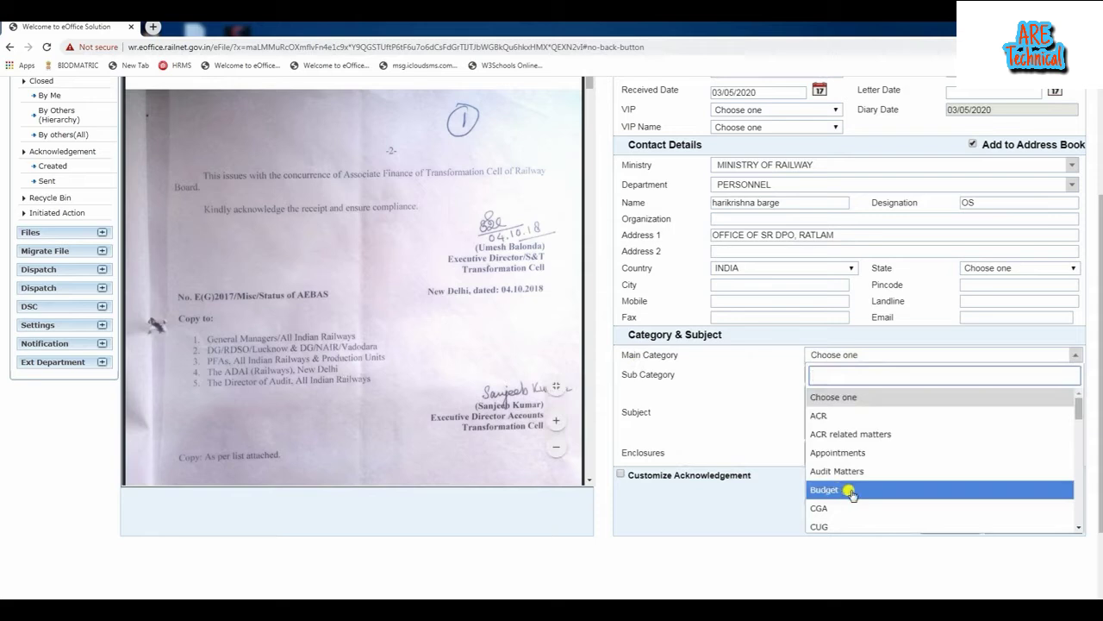
{"action": "type", "text": "MIS"}
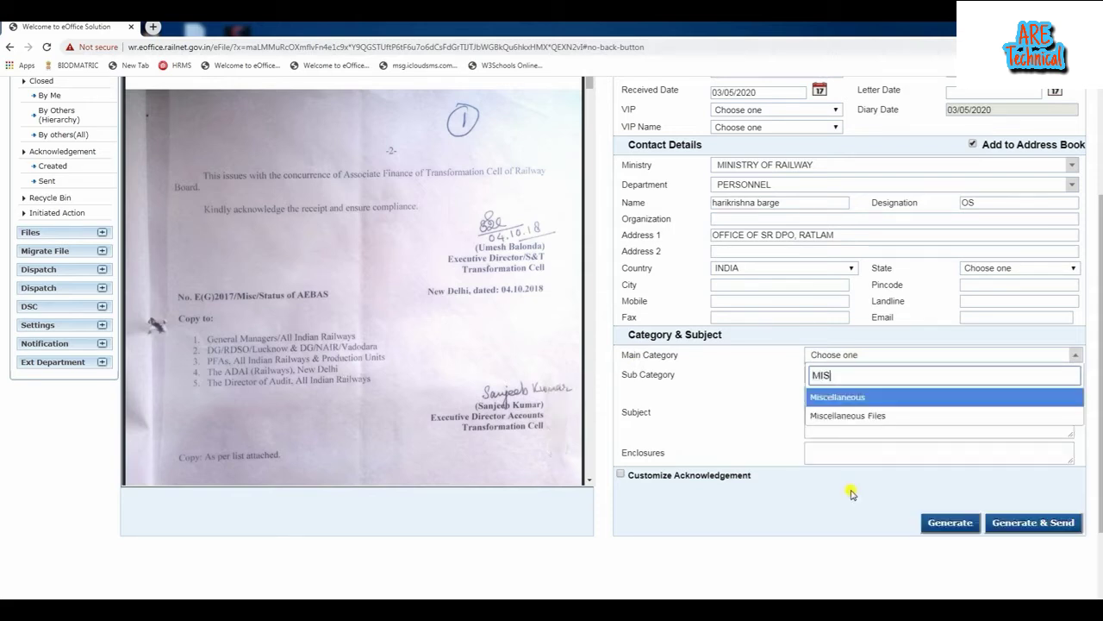
{"action": "left_click", "coordinate": [860, 417]}
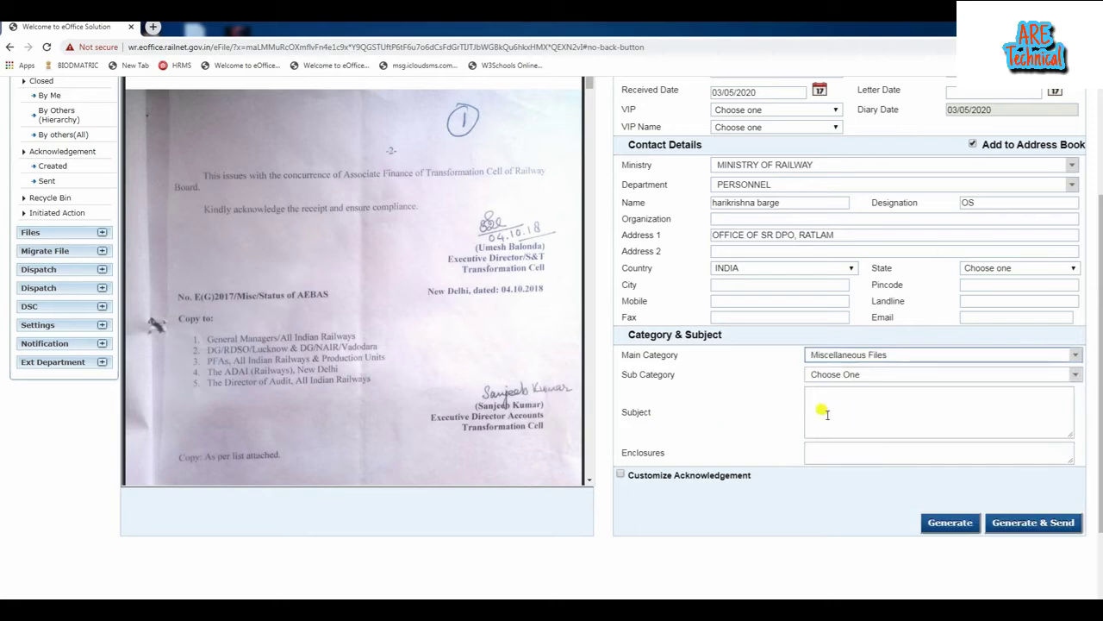
{"action": "left_click", "coordinate": [848, 403]}
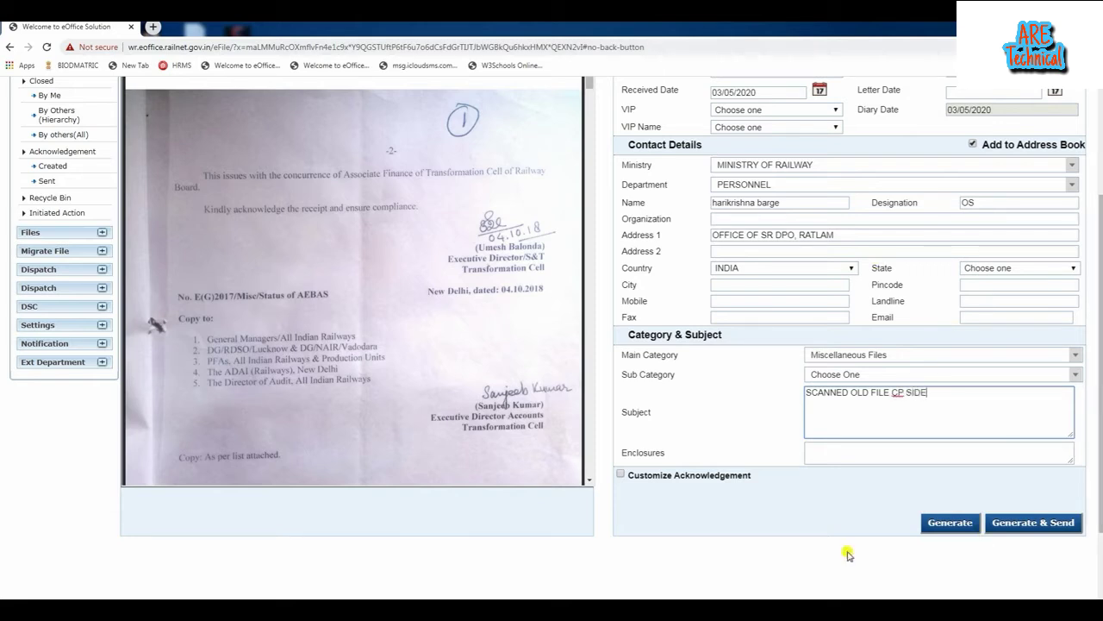
Generate the receipt for the scanned correspondence document without sending it
{"action": "scroll", "coordinate": [750, 414], "scroll_direction": "up", "scroll_amount": 1}
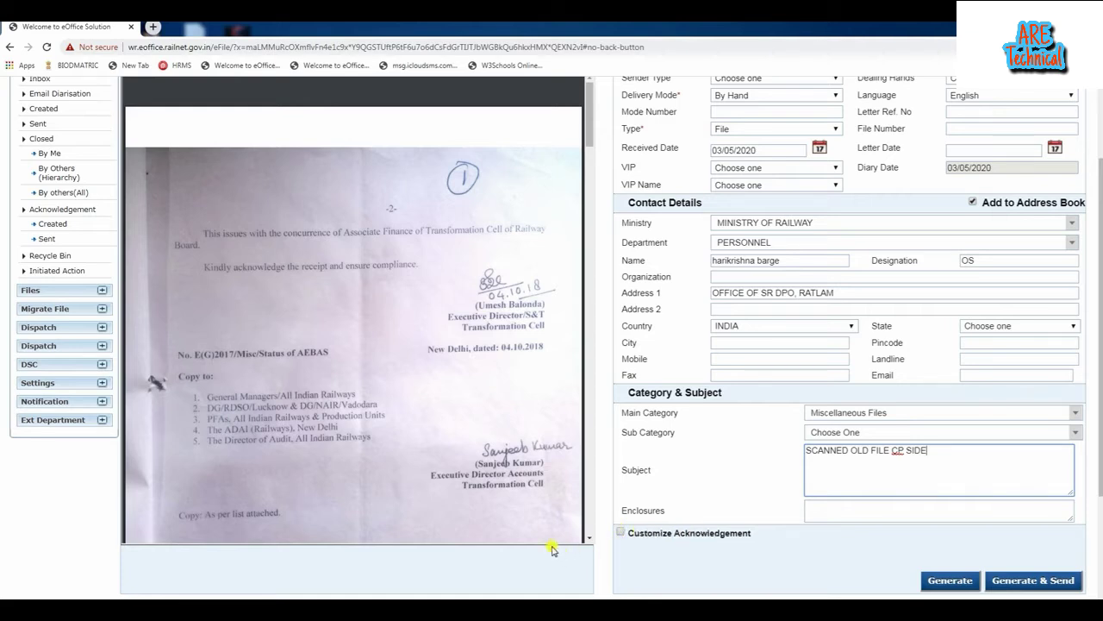
{"action": "mouse_move", "coordinate": [550, 543]}
{"action": "left_click", "coordinate": [949, 582]}
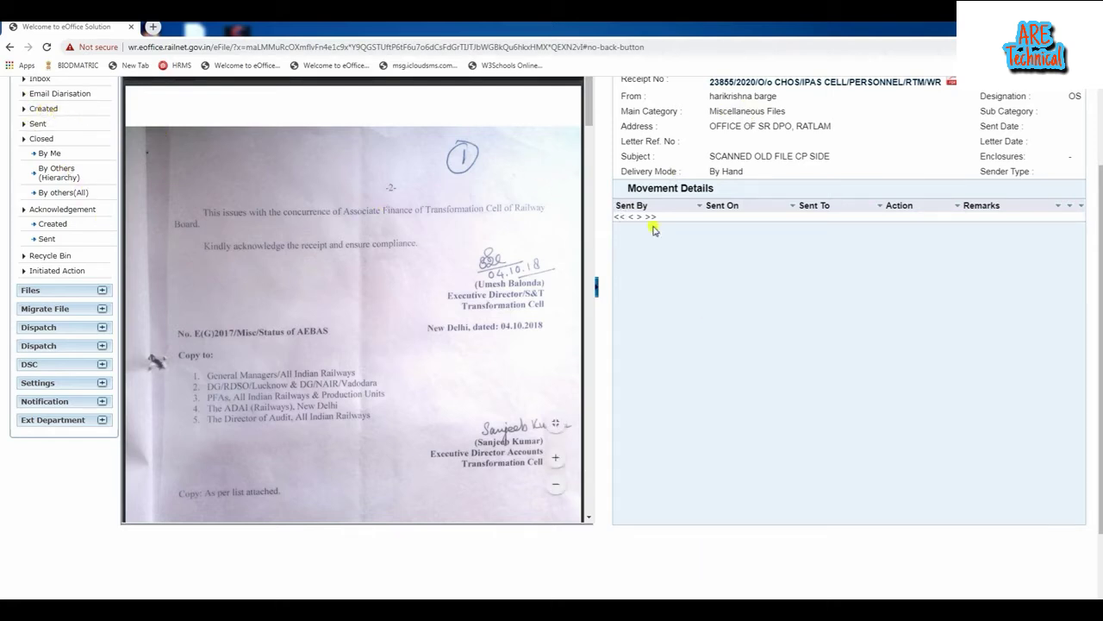
{"action": "scroll", "coordinate": [87, 180], "scroll_direction": "up", "scroll_amount": 3}
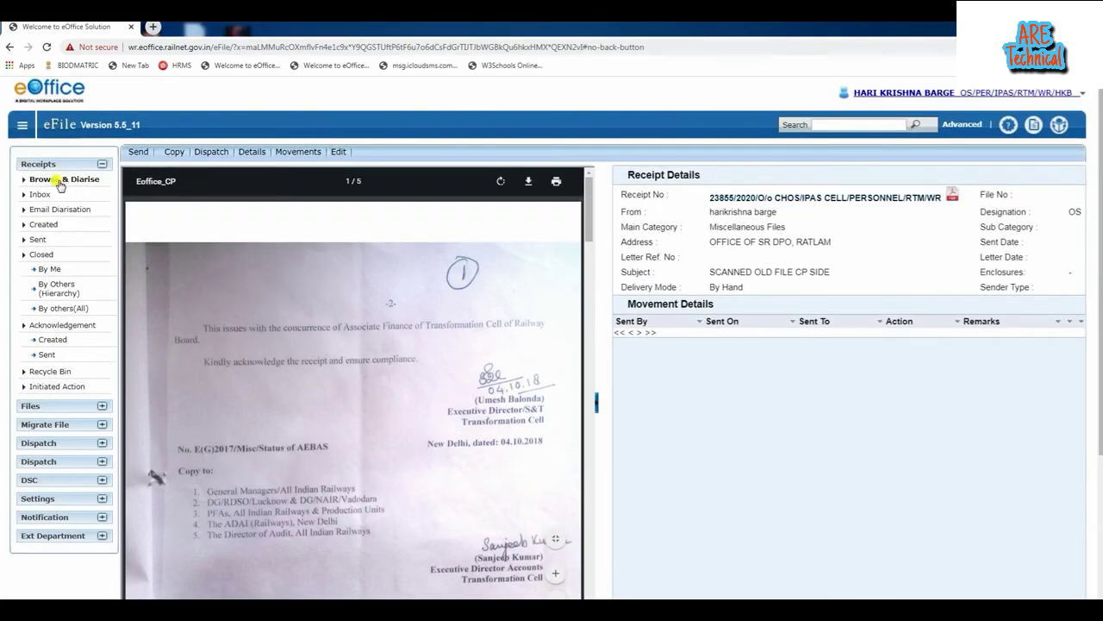
Attach the created receipt "SCANNED OLD FILE CP SIDE" to the electronic file with the subject E/IPAS CELL/MISC/2020
{"action": "left_click", "coordinate": [42, 225]}
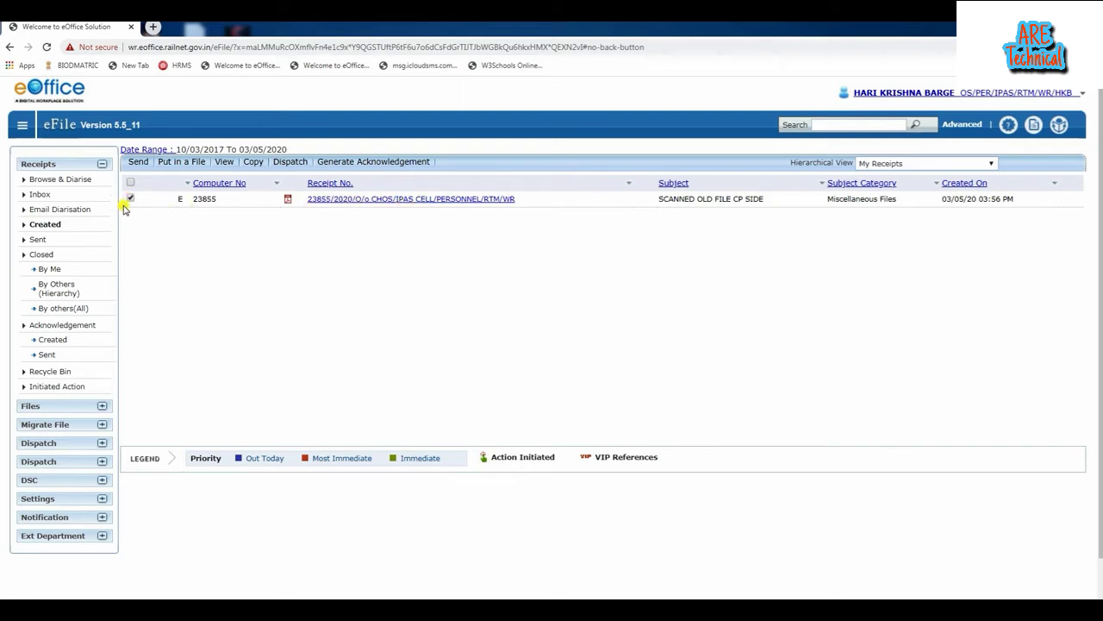
{"action": "left_click", "coordinate": [130, 200]}
{"action": "left_click", "coordinate": [183, 163]}
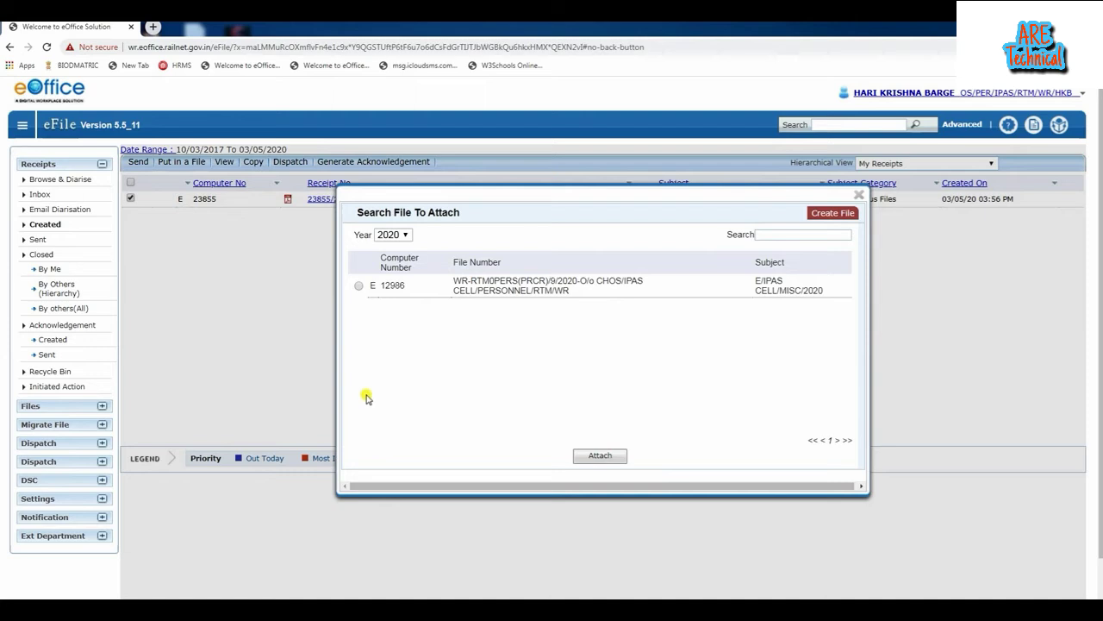
{"action": "left_click", "coordinate": [360, 288]}
{"action": "left_click", "coordinate": [601, 456]}
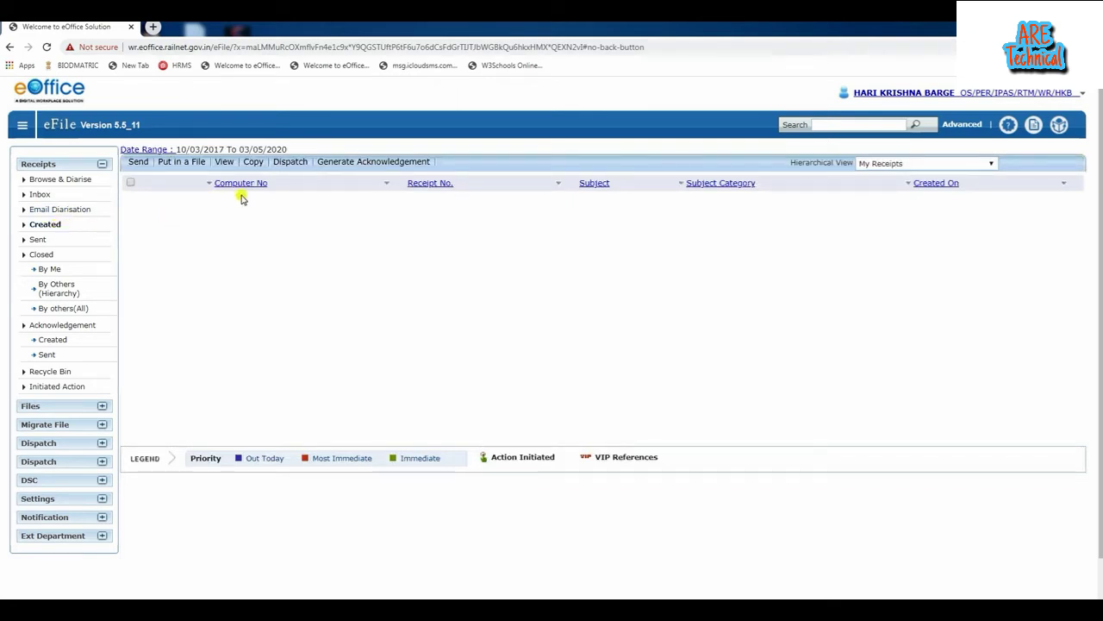
Open the E/IPAS CELL/MISC/2020 file from the completed created files
{"action": "left_click", "coordinate": [102, 409]}
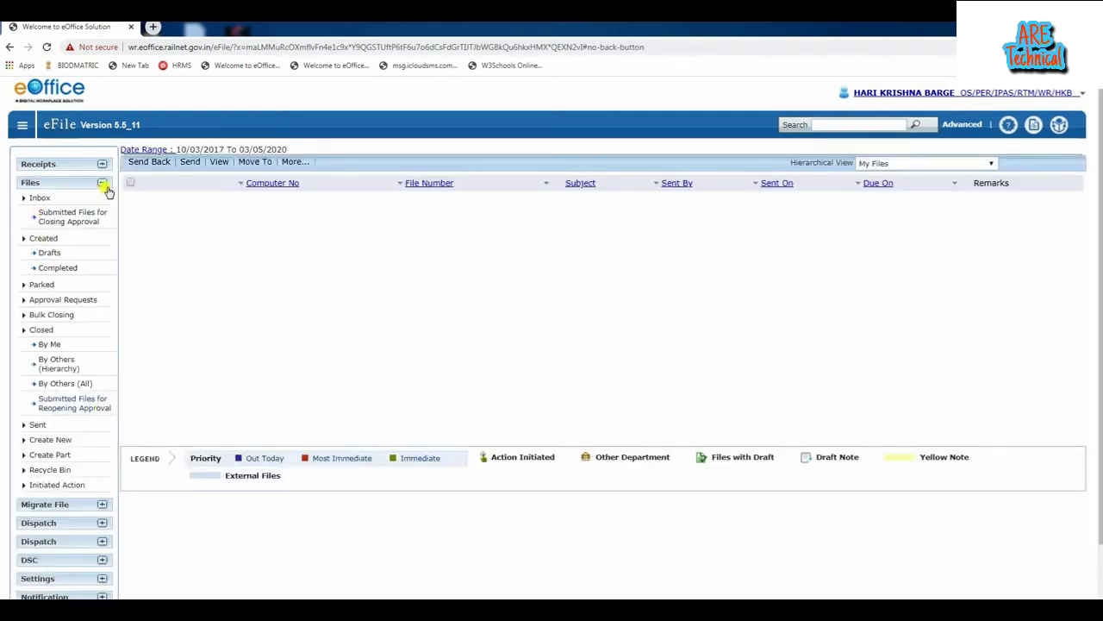
{"action": "left_click", "coordinate": [60, 269]}
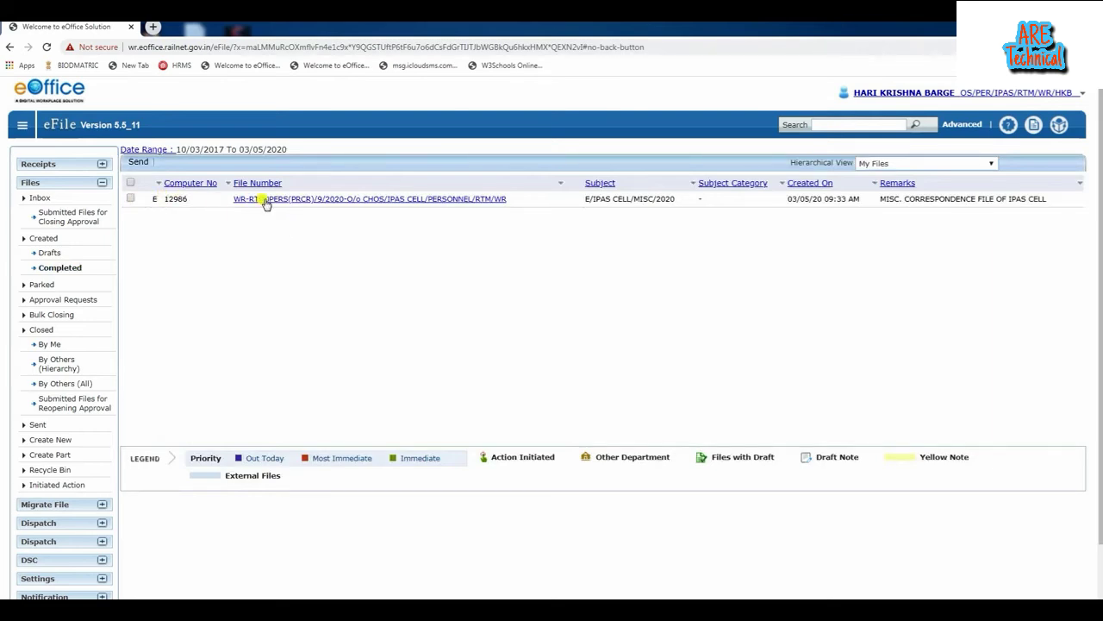
{"action": "left_click", "coordinate": [265, 201]}
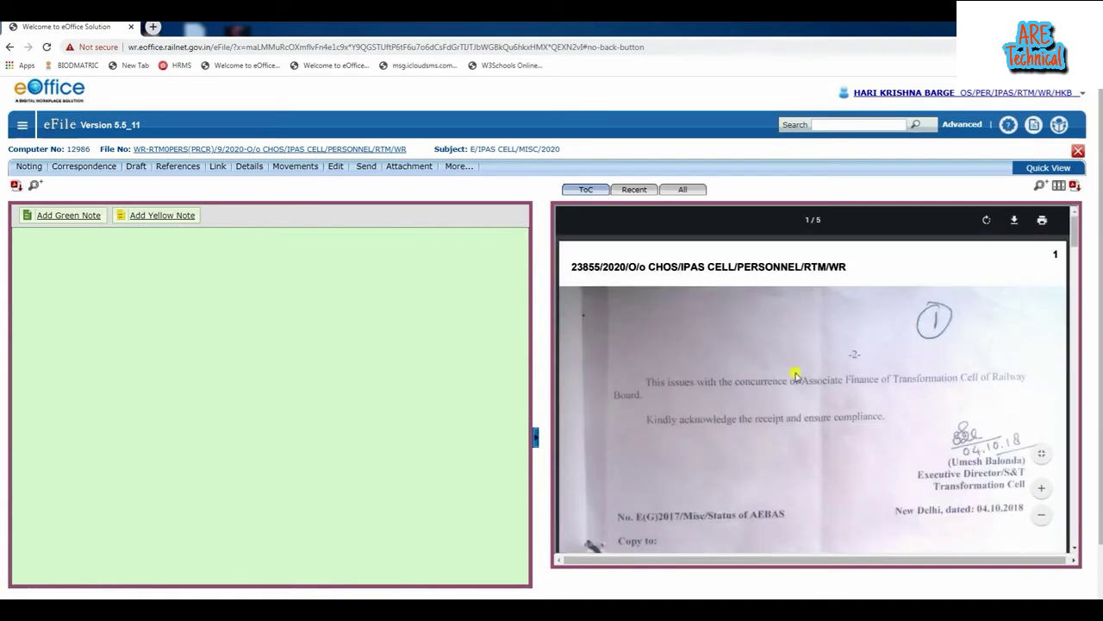
Examine the scanned receipt's page order and page numbering on the file's correspondence side
{"action": "scroll", "coordinate": [936, 357], "scroll_direction": "down", "scroll_amount": 5}
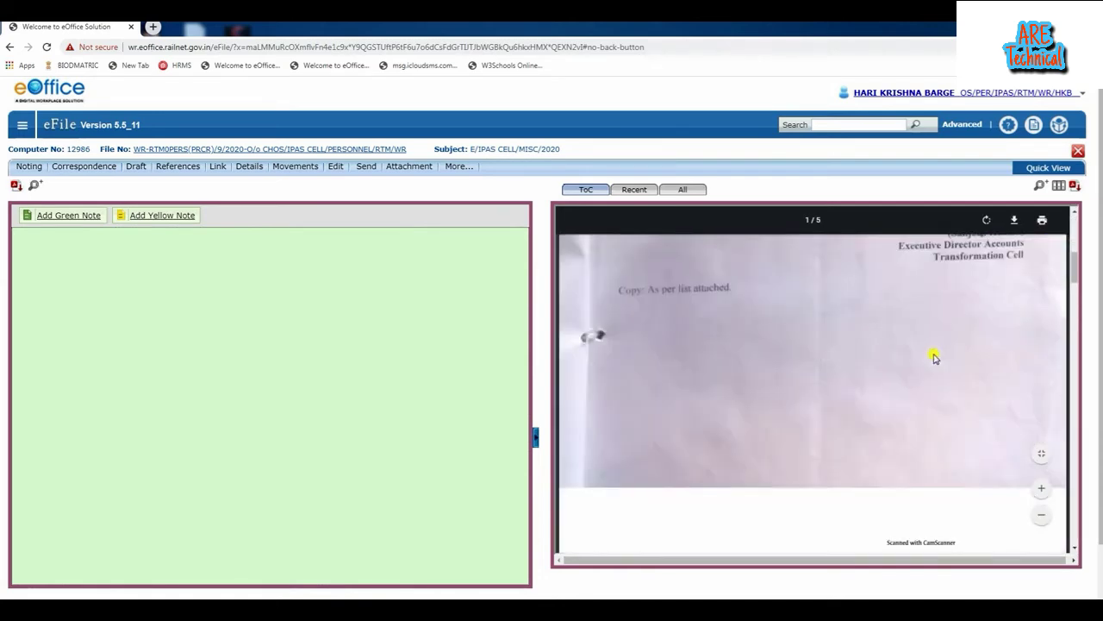
{"action": "scroll", "coordinate": [935, 357], "scroll_direction": "down", "scroll_amount": 10}
{"action": "scroll", "coordinate": [927, 379], "scroll_direction": "up", "scroll_amount": 5}
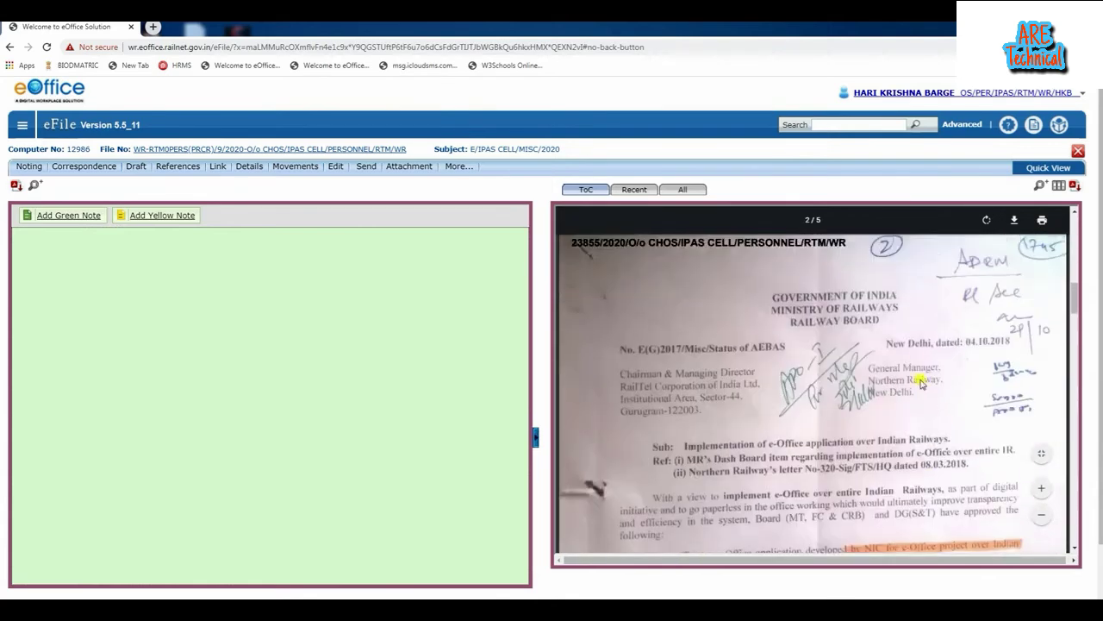
{"action": "scroll", "coordinate": [897, 419], "scroll_direction": "down", "scroll_amount": 10}
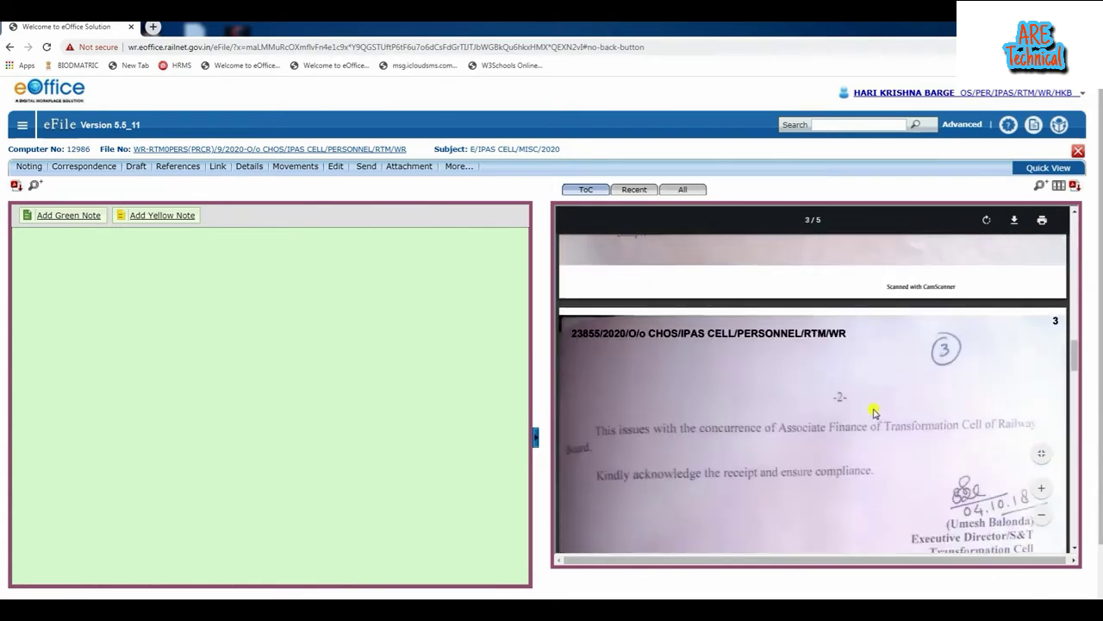
{"action": "scroll", "coordinate": [866, 410], "scroll_direction": "up", "scroll_amount": 10}
{"action": "scroll", "coordinate": [862, 412], "scroll_direction": "up", "scroll_amount": 4}
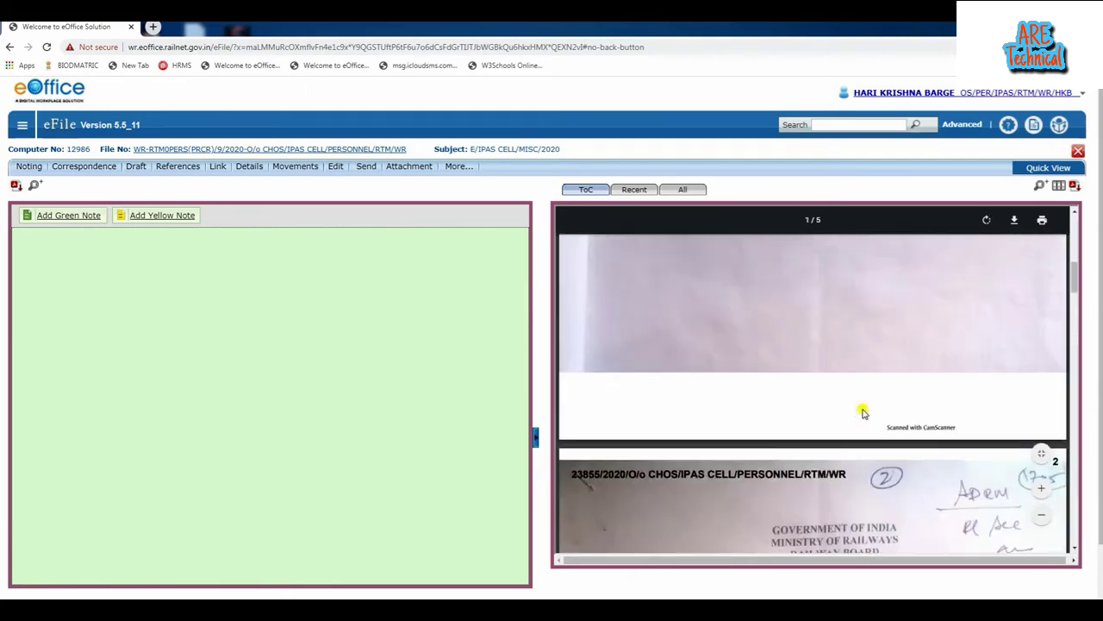
{"action": "scroll", "coordinate": [871, 411], "scroll_direction": "down", "scroll_amount": 3}
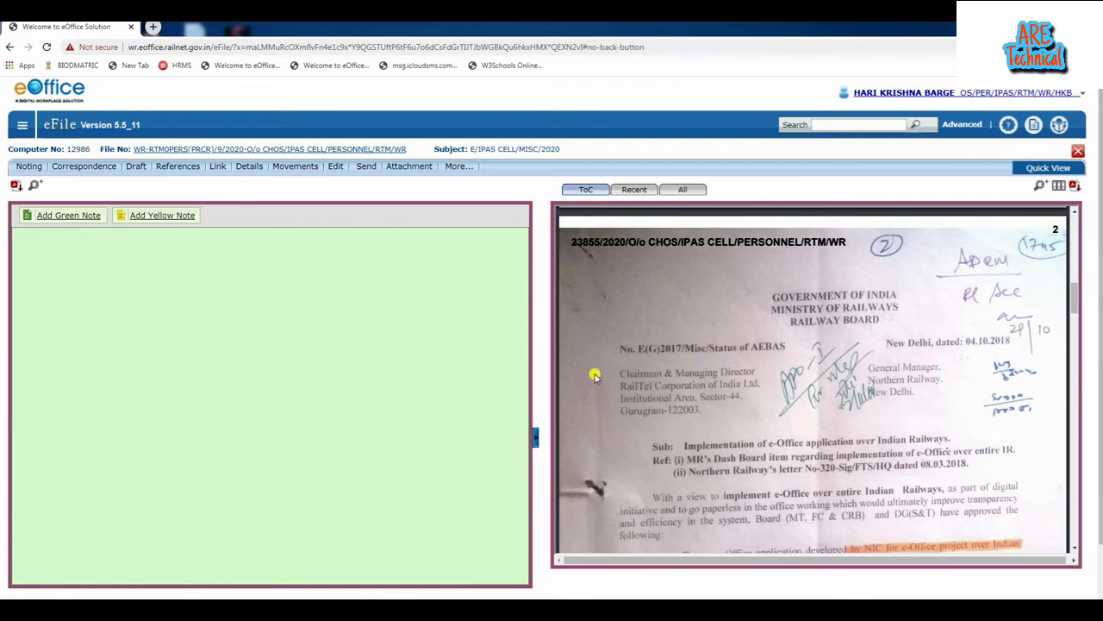
{"action": "scroll", "coordinate": [623, 357], "scroll_direction": "down", "scroll_amount": 10}
{"action": "scroll", "coordinate": [628, 358], "scroll_direction": "down", "scroll_amount": 10}
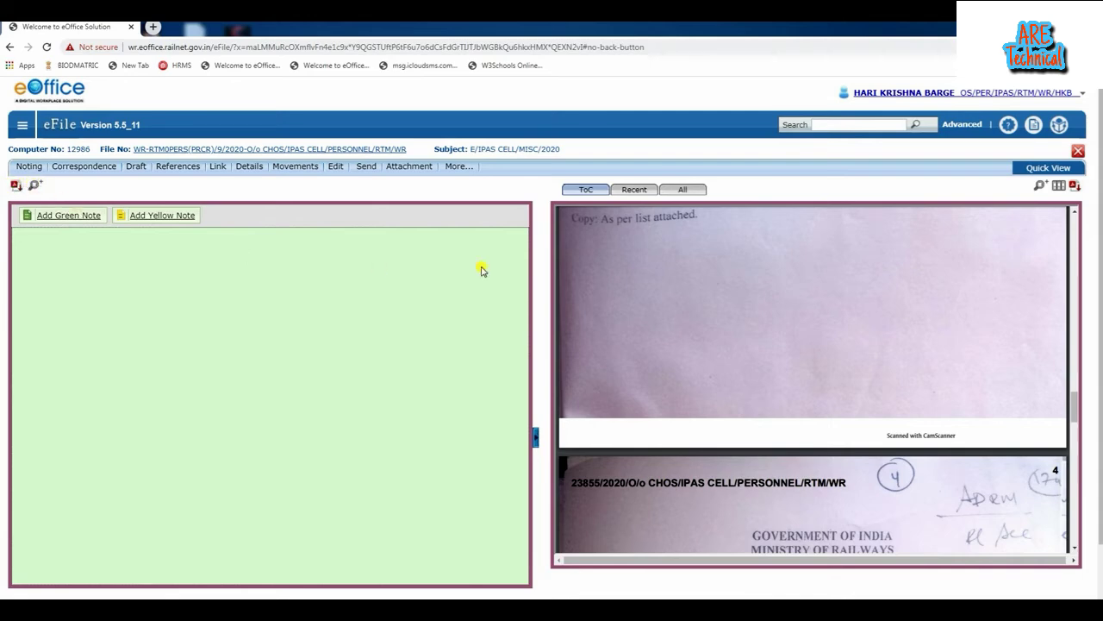
{"action": "scroll", "coordinate": [827, 404], "scroll_direction": "down", "scroll_amount": 5}
{"action": "scroll", "coordinate": [912, 403], "scroll_direction": "down", "scroll_amount": 3}
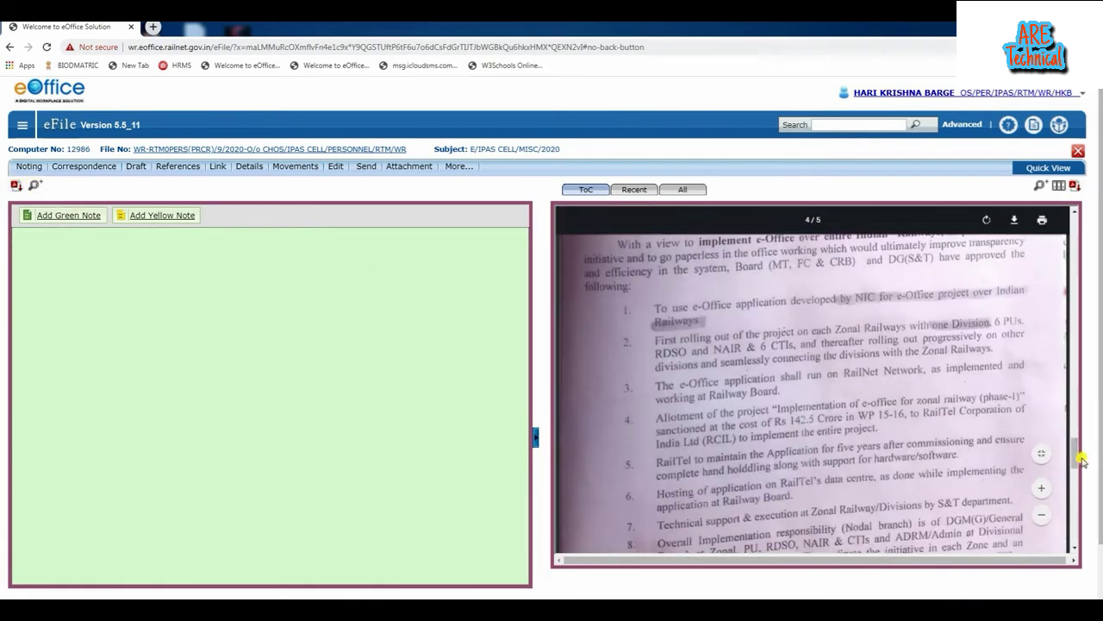
{"action": "left_click_drag", "start_coordinate": [1077, 451], "coordinate": [1069, 545]}
{"action": "scroll", "coordinate": [695, 500], "scroll_direction": "down", "scroll_amount": 2}
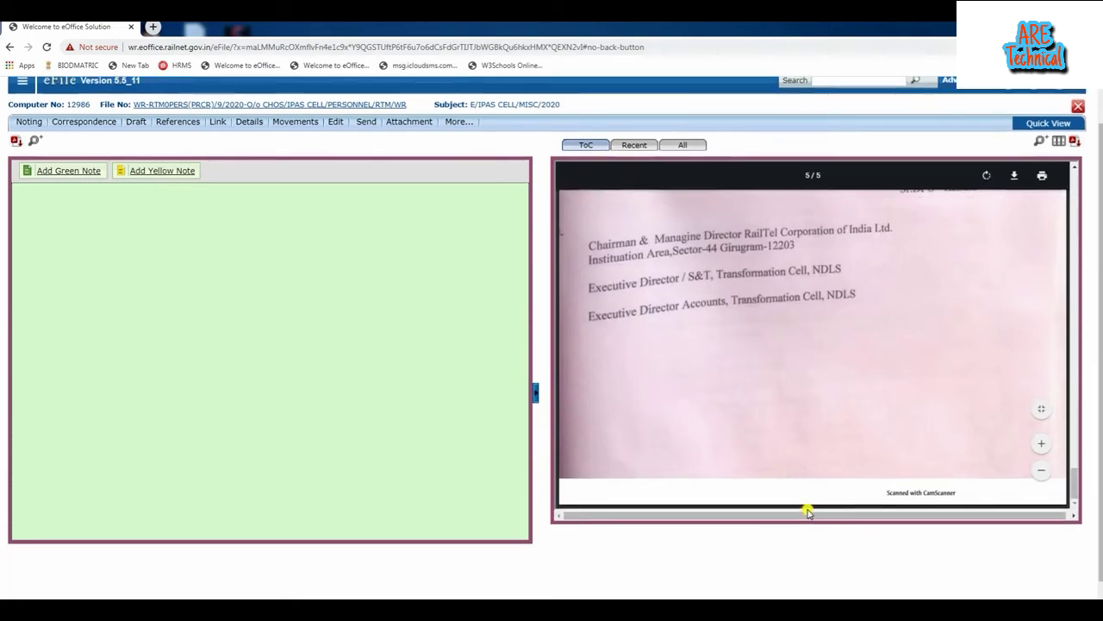
{"action": "scroll", "coordinate": [802, 375], "scroll_direction": "up", "scroll_amount": 15}
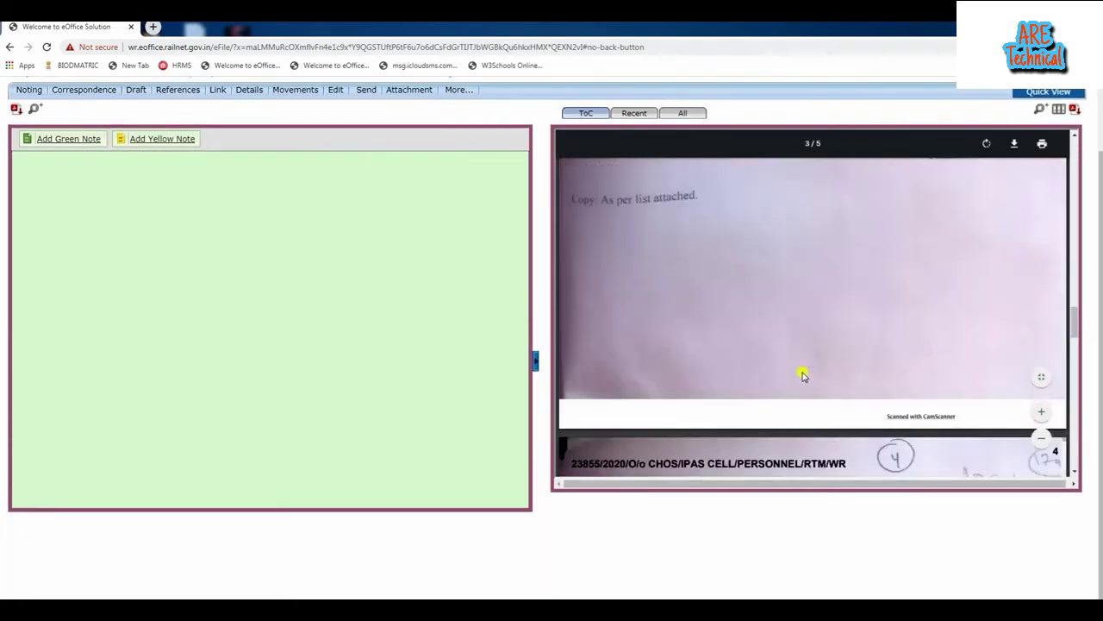
{"action": "scroll", "coordinate": [802, 375], "scroll_direction": "up", "scroll_amount": 5}
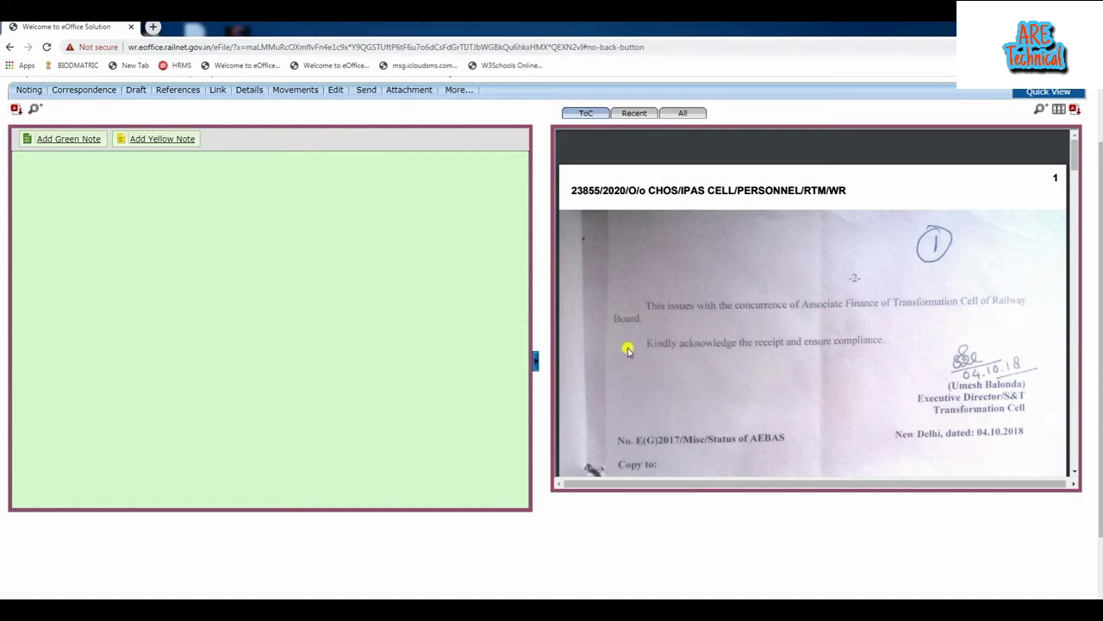
{"action": "scroll", "coordinate": [695, 334], "scroll_direction": "down", "scroll_amount": 5}
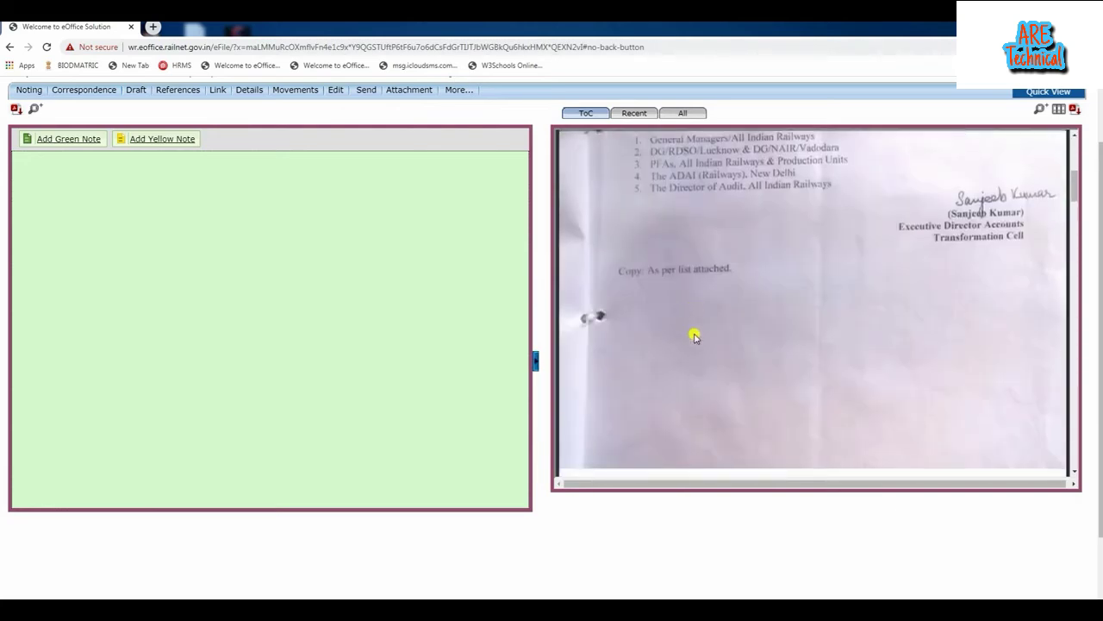
{"action": "scroll", "coordinate": [694, 336], "scroll_direction": "down", "scroll_amount": 5}
{"action": "scroll", "coordinate": [695, 353], "scroll_direction": "down", "scroll_amount": 2}
{"action": "scroll", "coordinate": [695, 355], "scroll_direction": "up", "scroll_amount": 8}
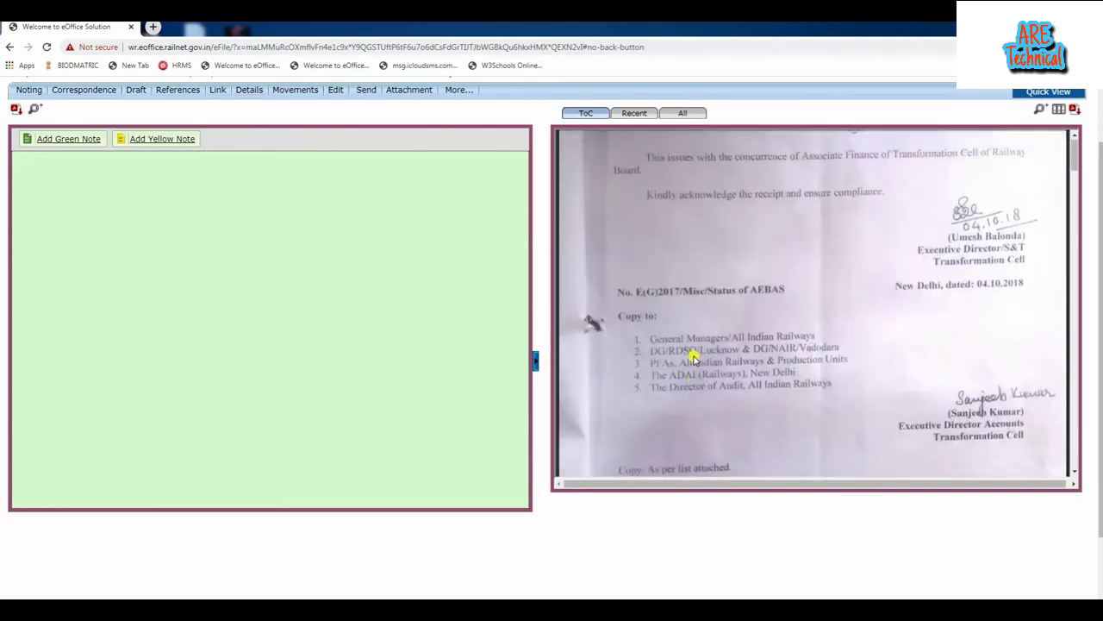
{"action": "scroll", "coordinate": [695, 358], "scroll_direction": "up", "scroll_amount": 2}
{"action": "scroll", "coordinate": [695, 358], "scroll_direction": "up", "scroll_amount": 2}
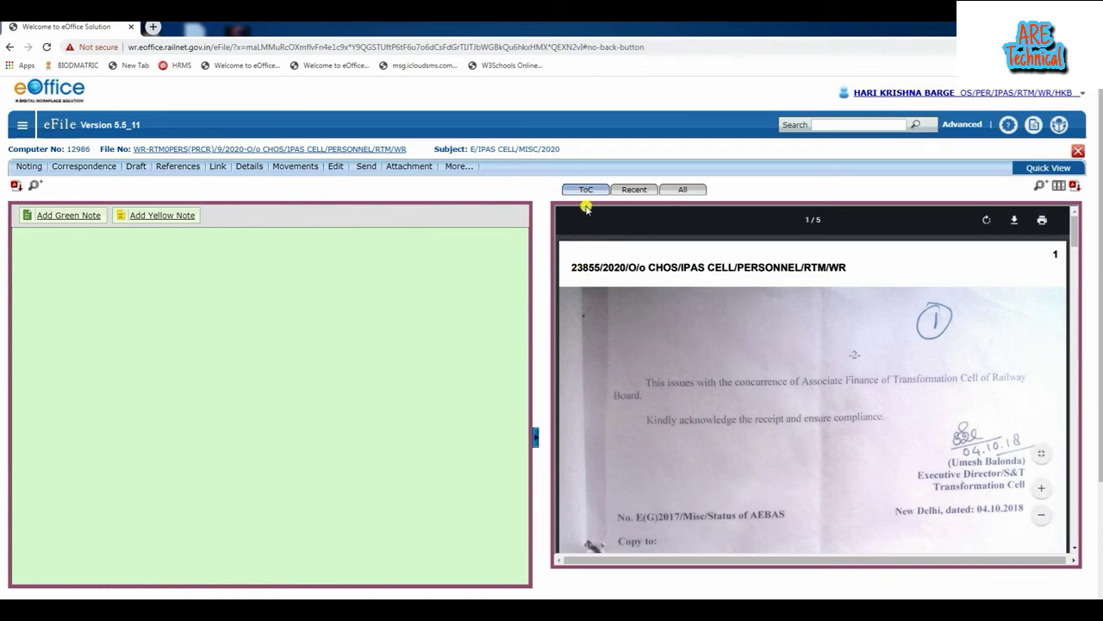
Select the scanned receipt in the file's list of correspondences and view its available actions, including Detach, without applying one
{"action": "left_click", "coordinate": [586, 191]}
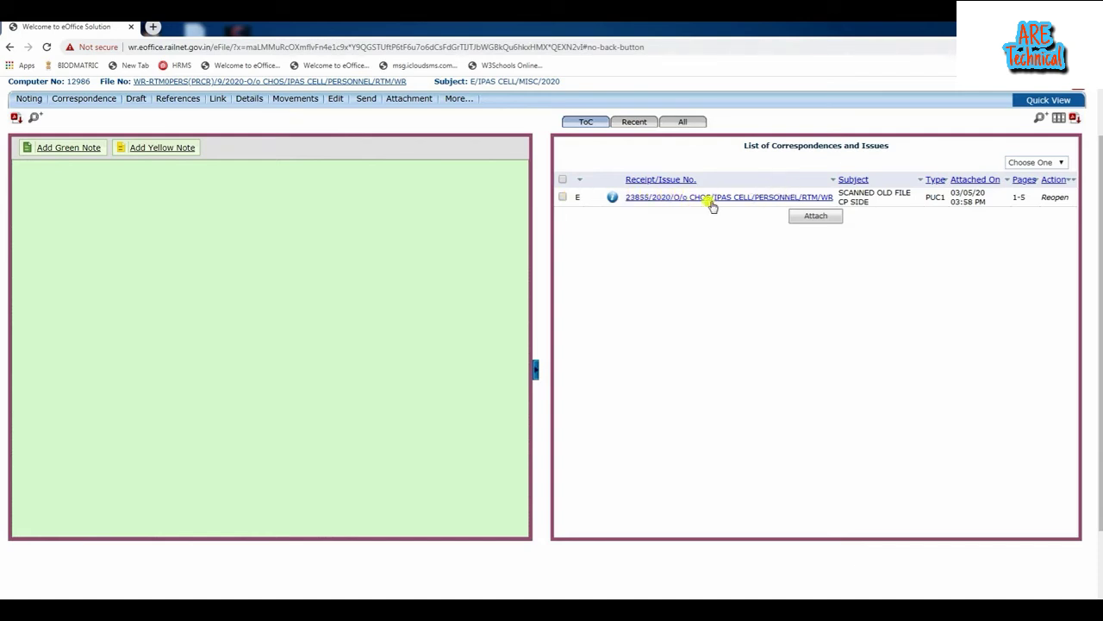
{"action": "left_click", "coordinate": [563, 197]}
{"action": "left_click", "coordinate": [1061, 164]}
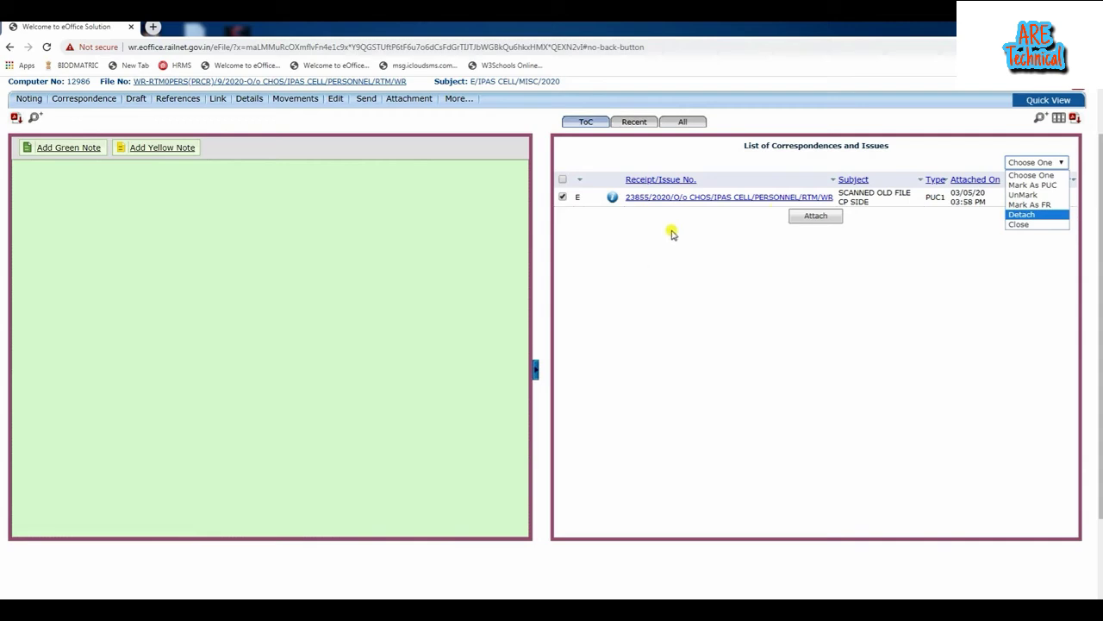
{"action": "left_click", "coordinate": [972, 296]}
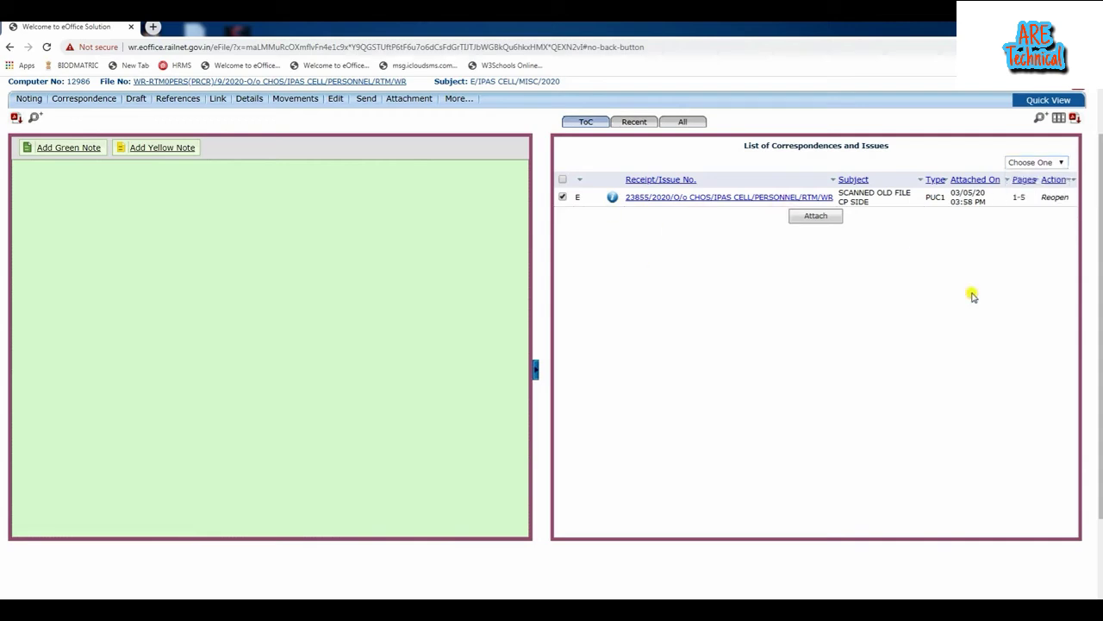
Display the file's recent correspondence and look over the empty noting side beside it
{"action": "left_click", "coordinate": [635, 124]}
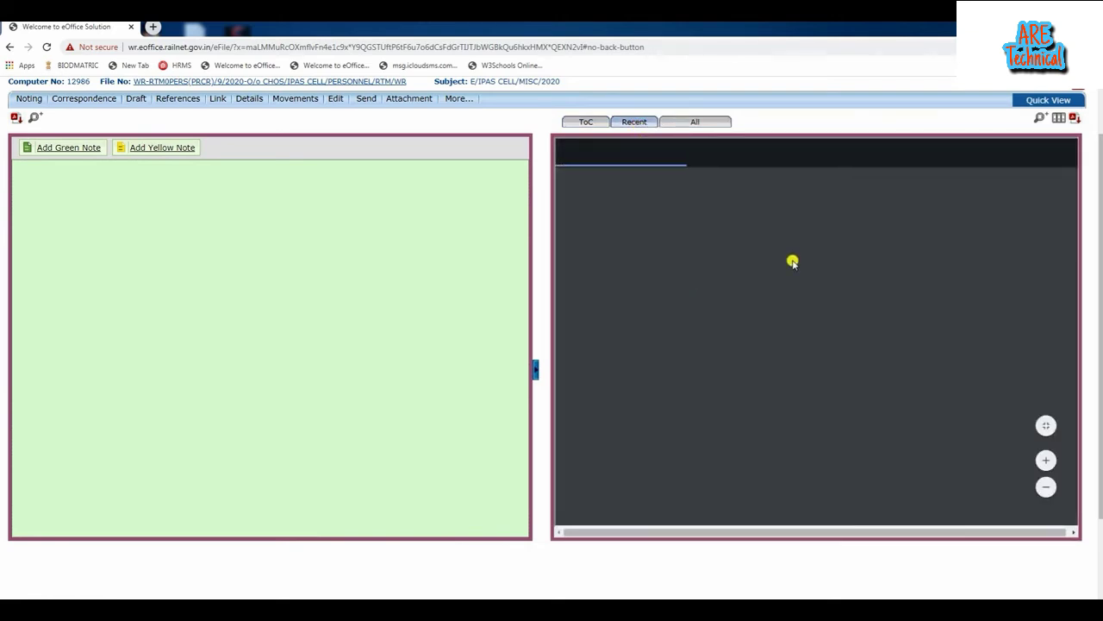
{"action": "scroll", "coordinate": [151, 366], "scroll_direction": "up", "scroll_amount": 1}
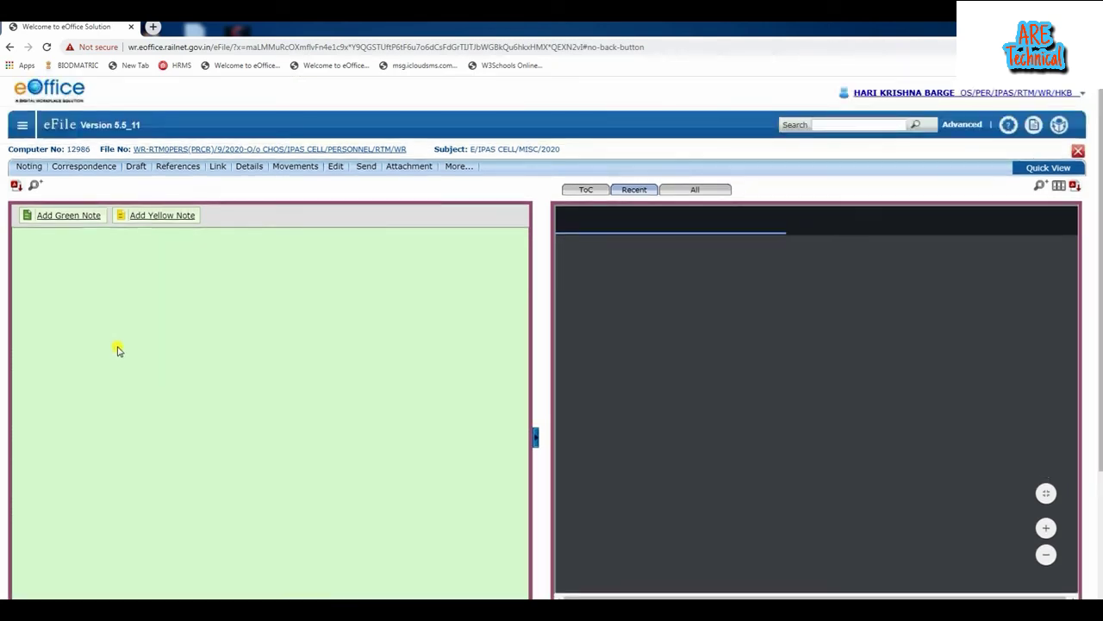
{"action": "scroll", "coordinate": [177, 374], "scroll_direction": "down", "scroll_amount": 3}
{"action": "scroll", "coordinate": [190, 387], "scroll_direction": "up", "scroll_amount": 3}
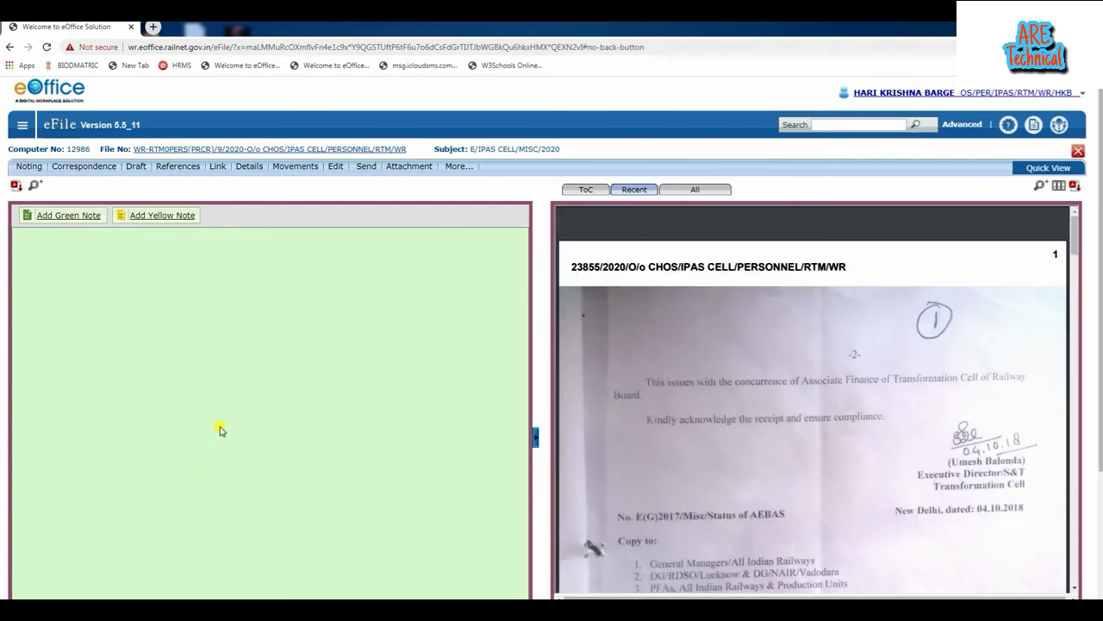
{"action": "scroll", "coordinate": [259, 466], "scroll_direction": "down", "scroll_amount": 3}
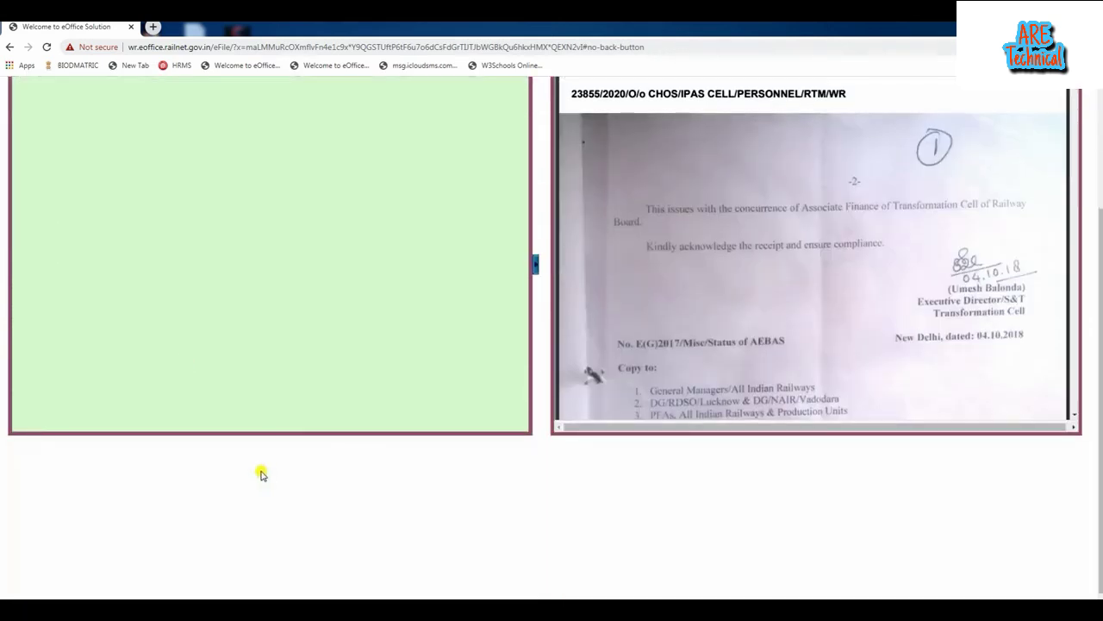
{"action": "scroll", "coordinate": [259, 470], "scroll_direction": "up", "scroll_amount": 3}
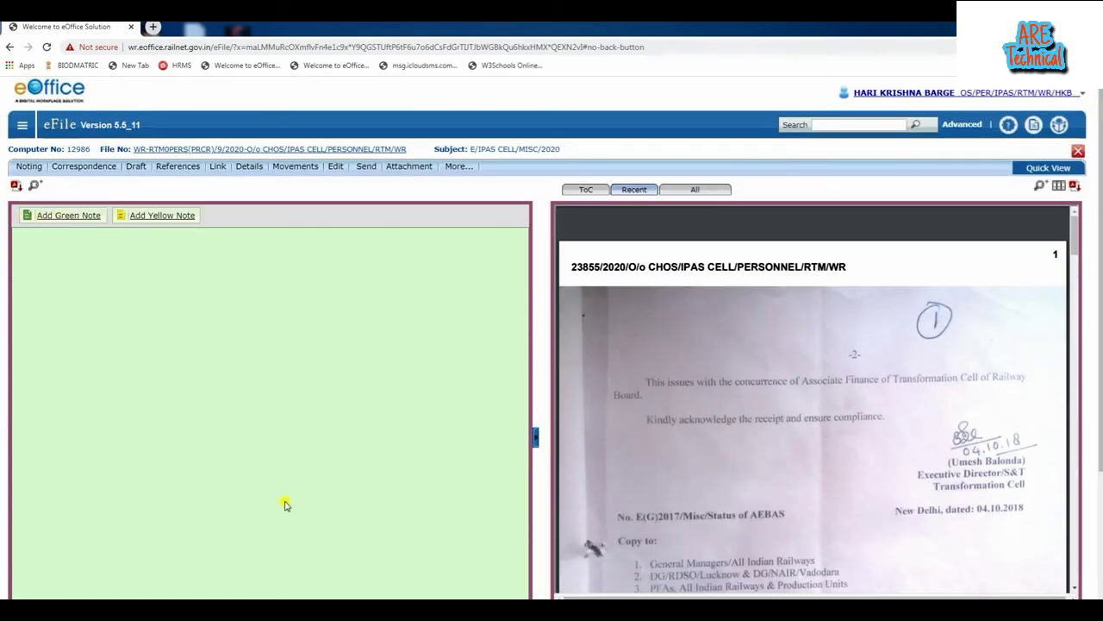
Add a green note to the file with the text "Previous file noting pages."
{"action": "left_click", "coordinate": [60, 220]}
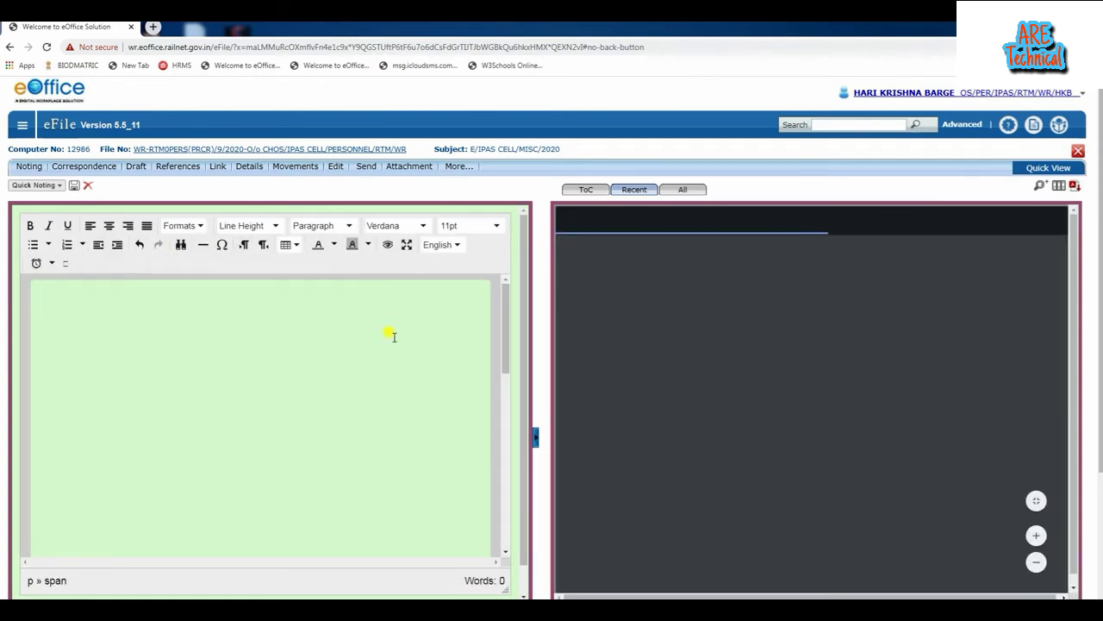
{"action": "scroll", "coordinate": [214, 379], "scroll_direction": "down", "scroll_amount": 5}
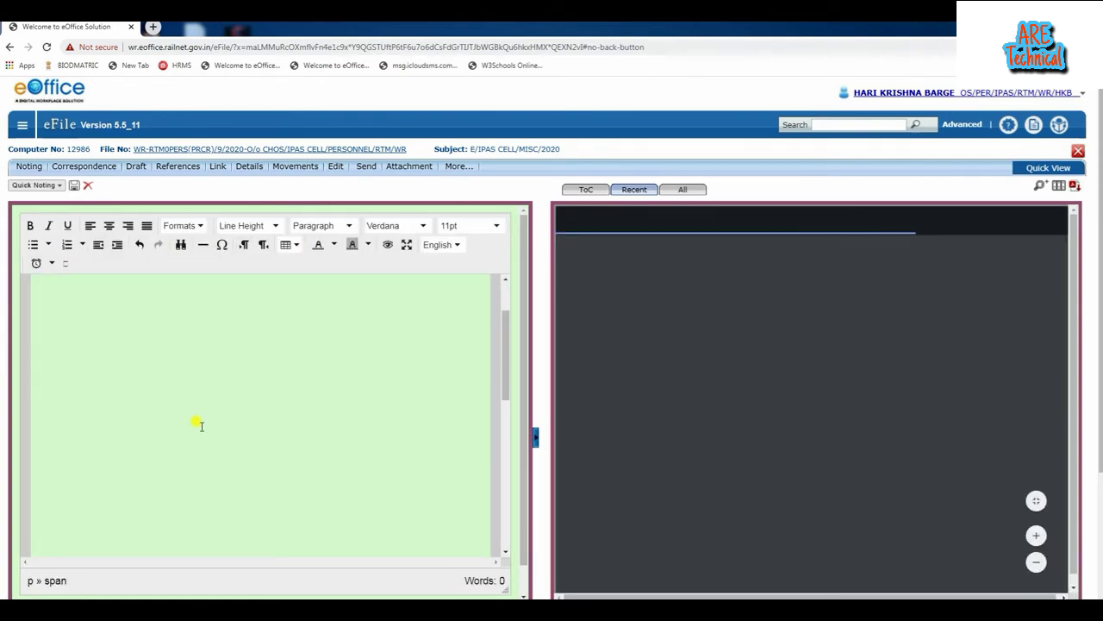
{"action": "scroll", "coordinate": [237, 428], "scroll_direction": "down", "scroll_amount": 3}
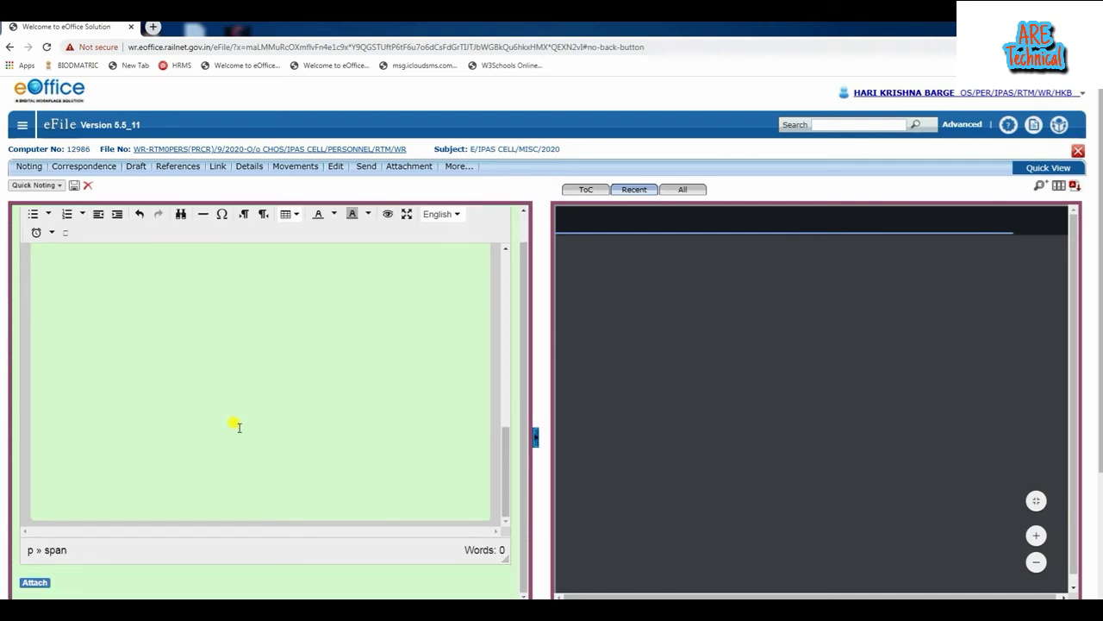
{"action": "scroll", "coordinate": [220, 414], "scroll_direction": "up", "scroll_amount": 3}
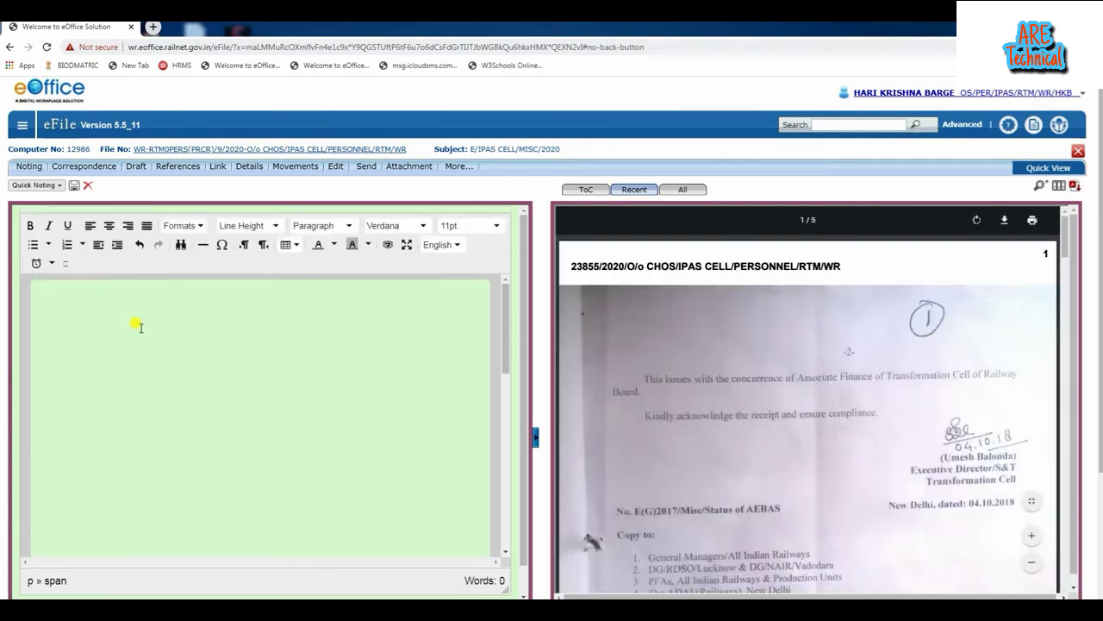
{"action": "type", "text": "pRE"}
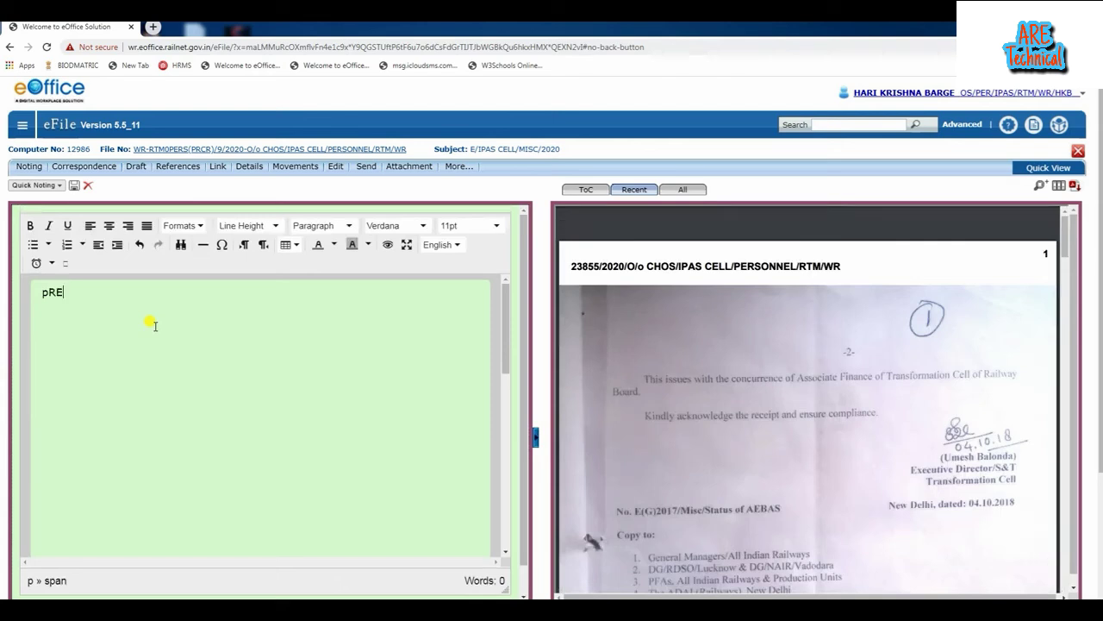
{"action": "key", "text": "BackSpace"}
{"action": "key", "text": "BackSpace"}
{"action": "key", "text": "BackSpace"}
{"action": "type", "text": "Pr"}
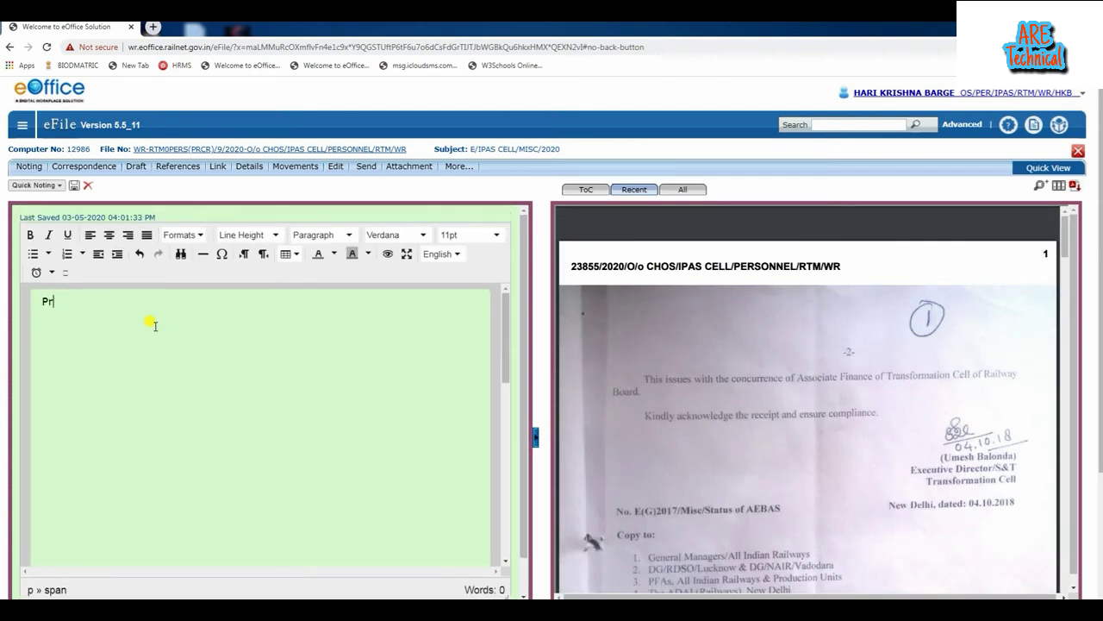
{"action": "type", "text": "evious file noting "}
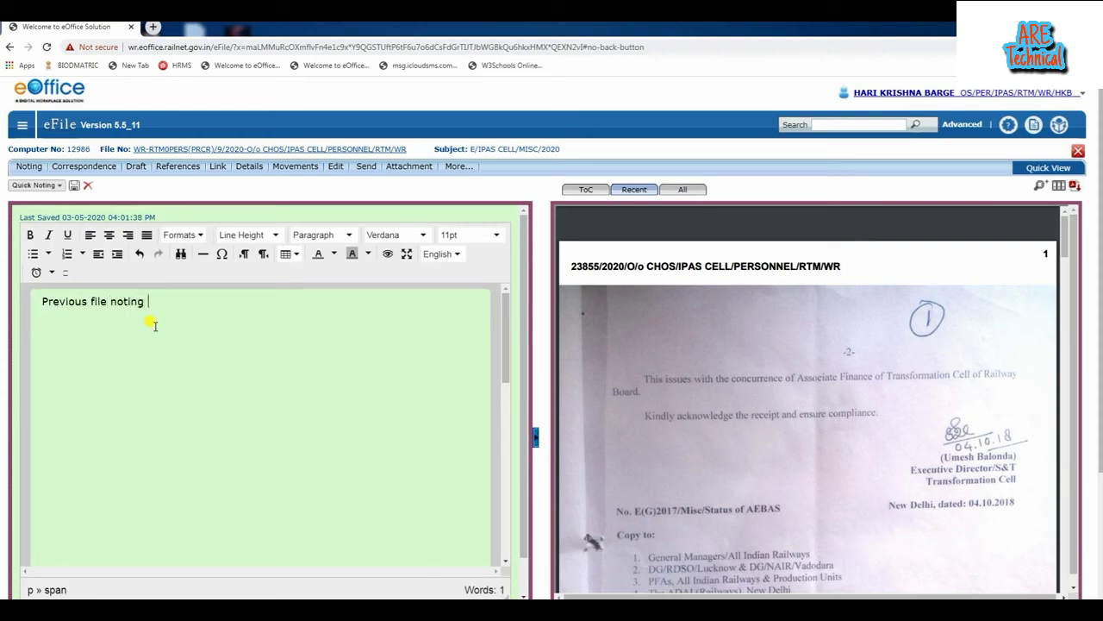
{"action": "type", "text": "pages."}
{"action": "key", "text": "Return"}
{"action": "scroll", "coordinate": [453, 335], "scroll_direction": "down", "scroll_amount": 1}
{"action": "scroll", "coordinate": [589, 477], "scroll_direction": "down", "scroll_amount": 3}
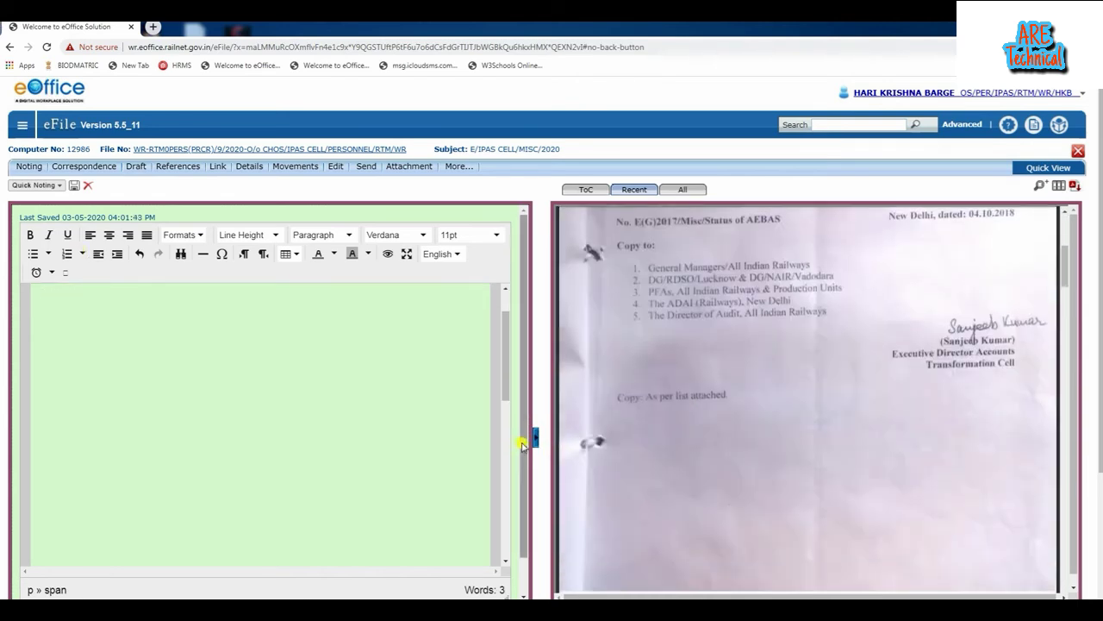
Attach the scanned noting pages file Misc_NP from the SCANNED FILE PDF folder to the green note
{"action": "mouse_move", "coordinate": [524, 444]}
{"action": "left_mouse_down"}
{"action": "mouse_move", "coordinate": [524, 472]}
{"action": "mouse_move", "coordinate": [522, 426]}
{"action": "mouse_move", "coordinate": [524, 544]}
{"action": "left_mouse_up"}
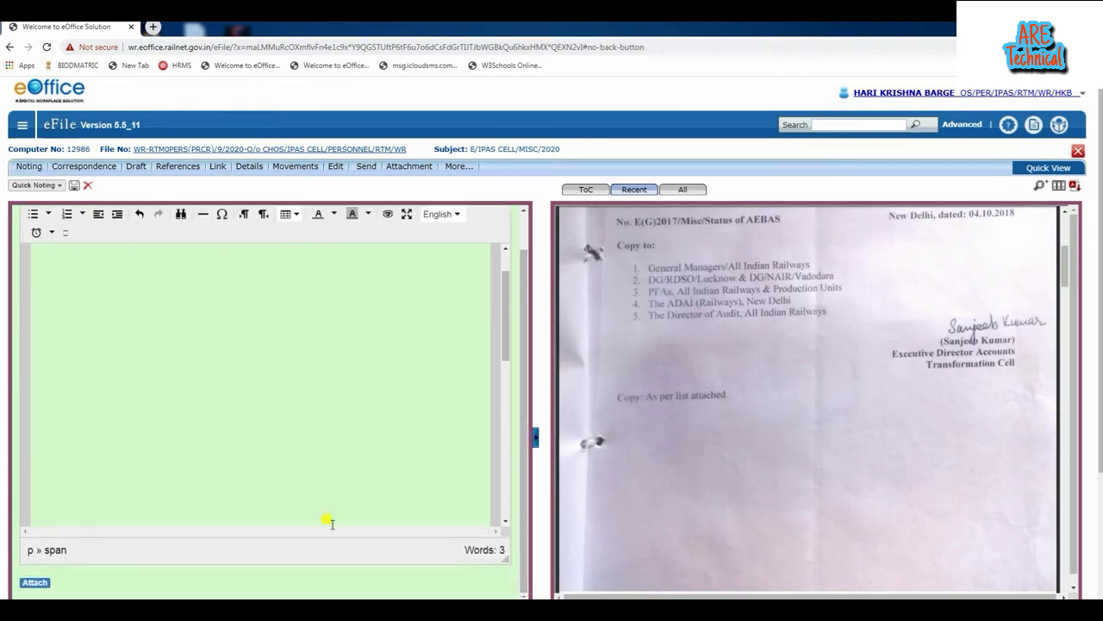
{"action": "scroll", "coordinate": [258, 522], "scroll_direction": "down", "scroll_amount": 2}
{"action": "scroll", "coordinate": [318, 524], "scroll_direction": "down", "scroll_amount": 2}
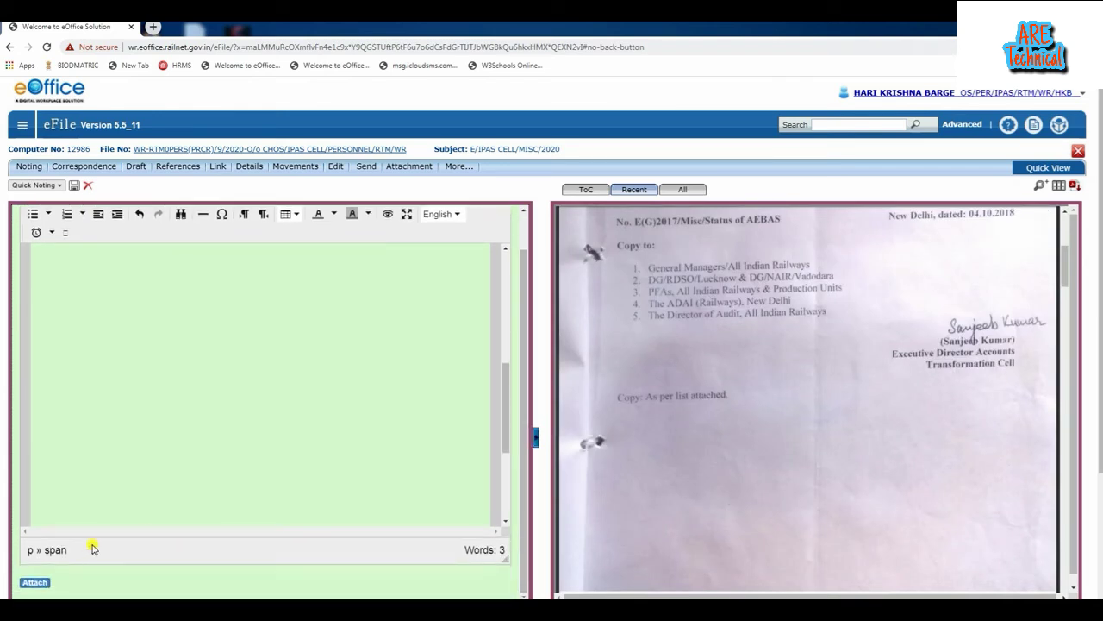
{"action": "left_click", "coordinate": [34, 584]}
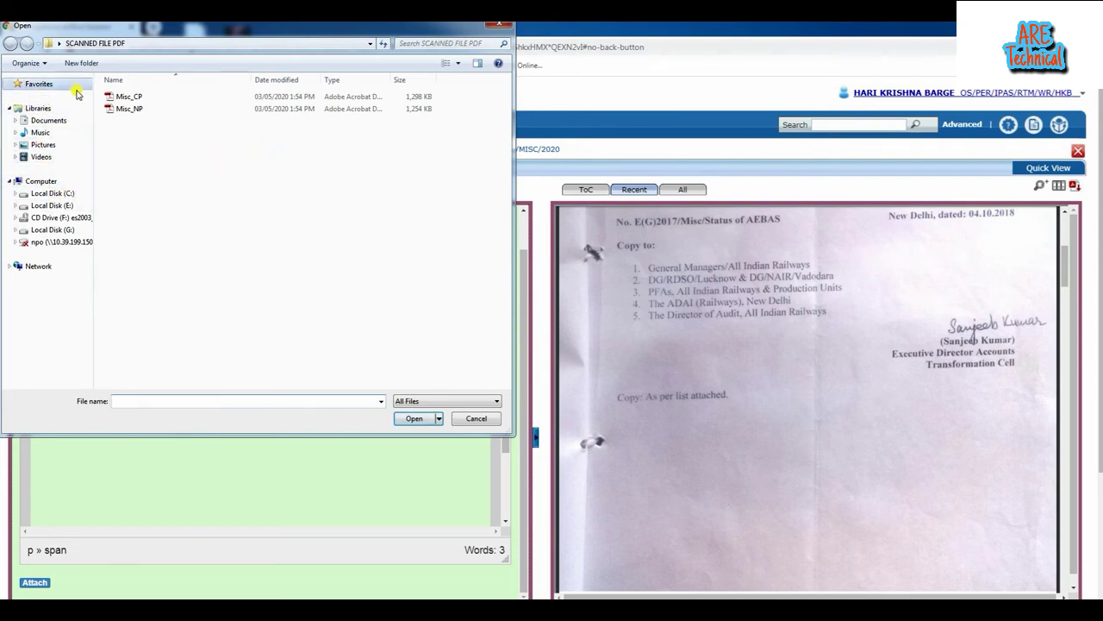
{"action": "left_click", "coordinate": [129, 113]}
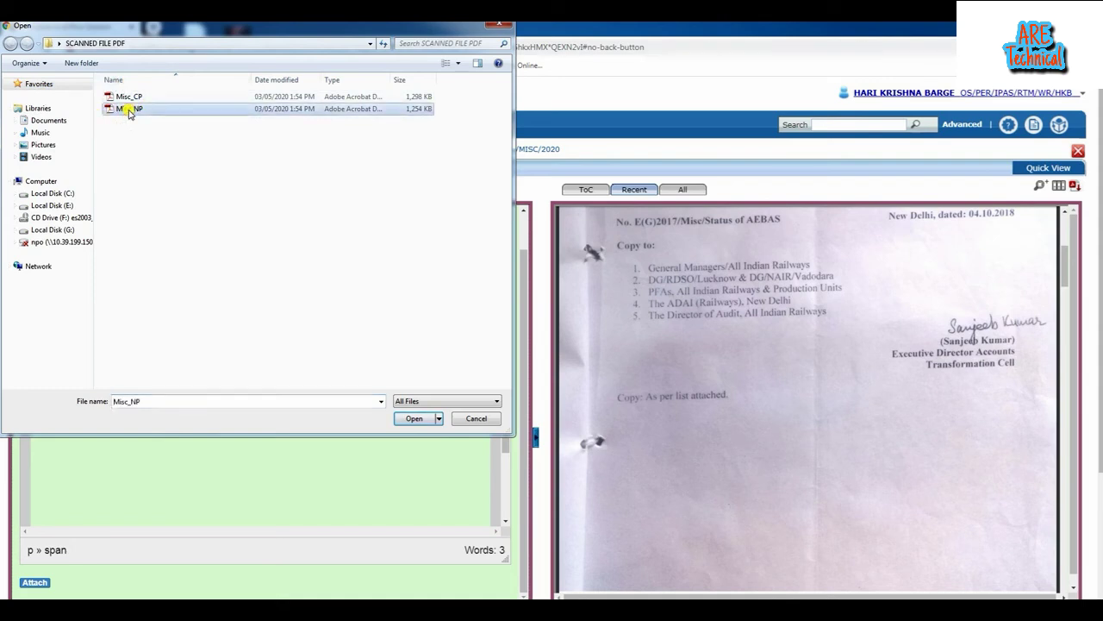
{"action": "left_click", "coordinate": [412, 419]}
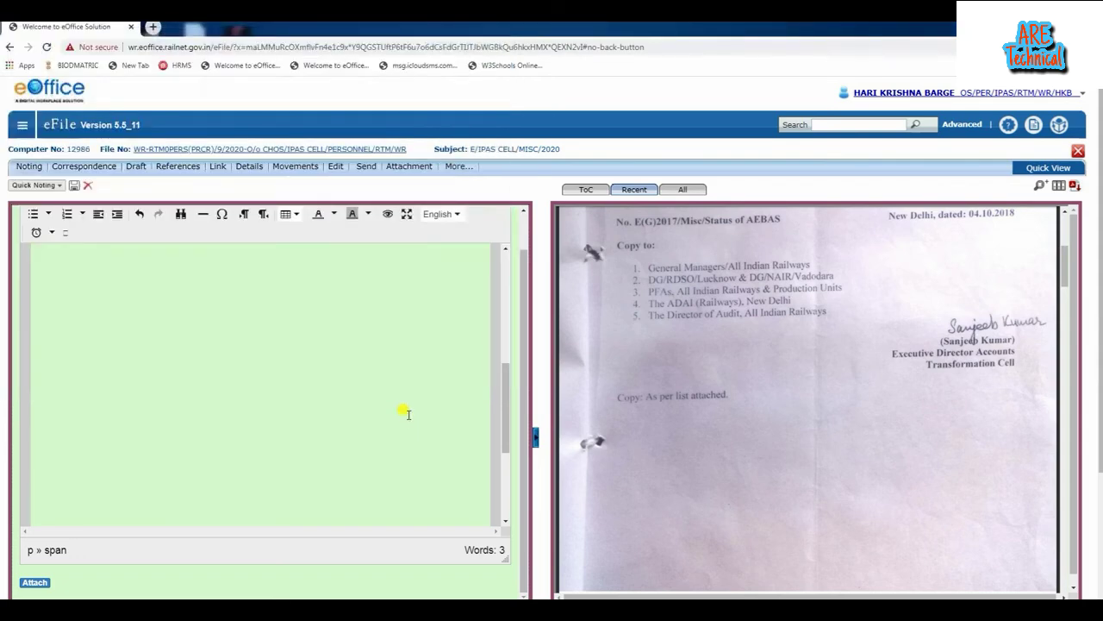
{"action": "scroll", "coordinate": [482, 573], "scroll_direction": "down", "scroll_amount": 2}
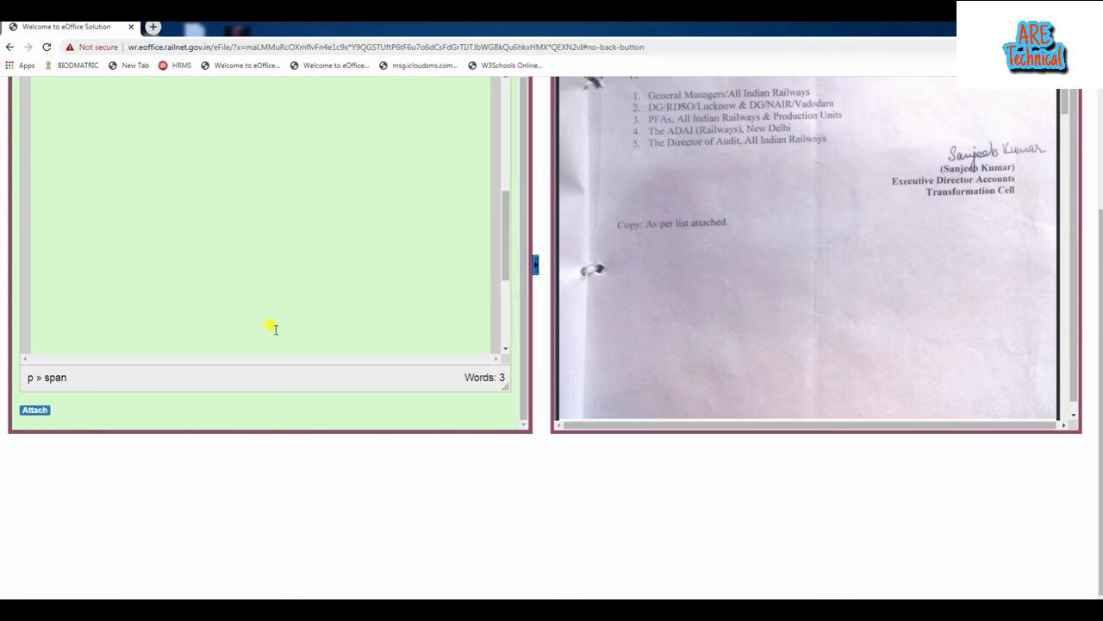
{"action": "scroll", "coordinate": [284, 342], "scroll_direction": "up", "scroll_amount": 5}
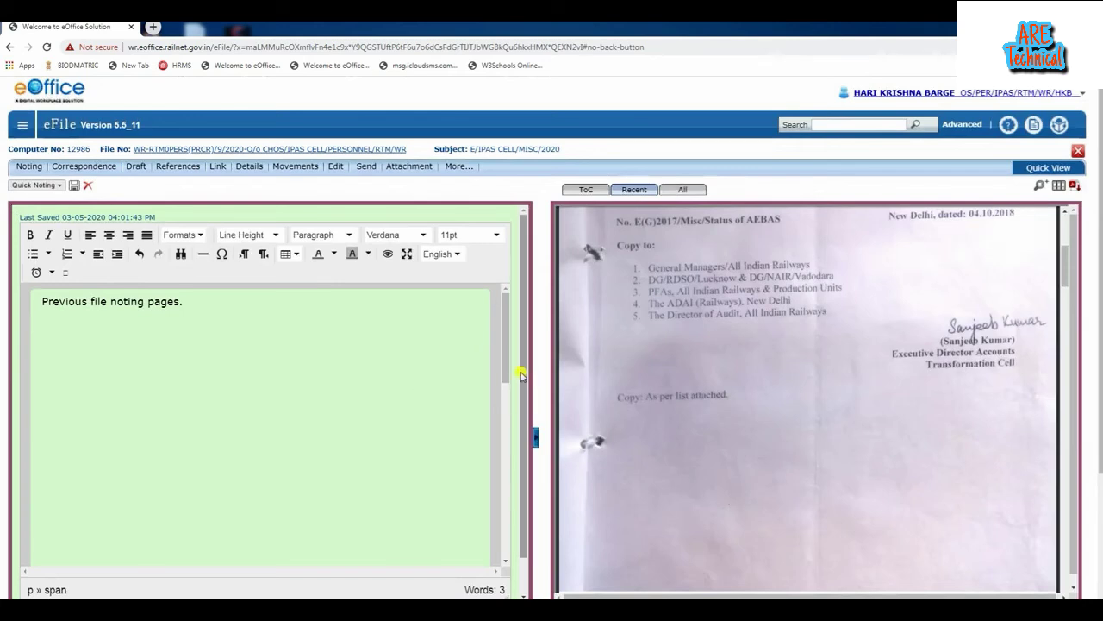
{"action": "left_click_drag", "start_coordinate": [520, 373], "coordinate": [530, 521]}
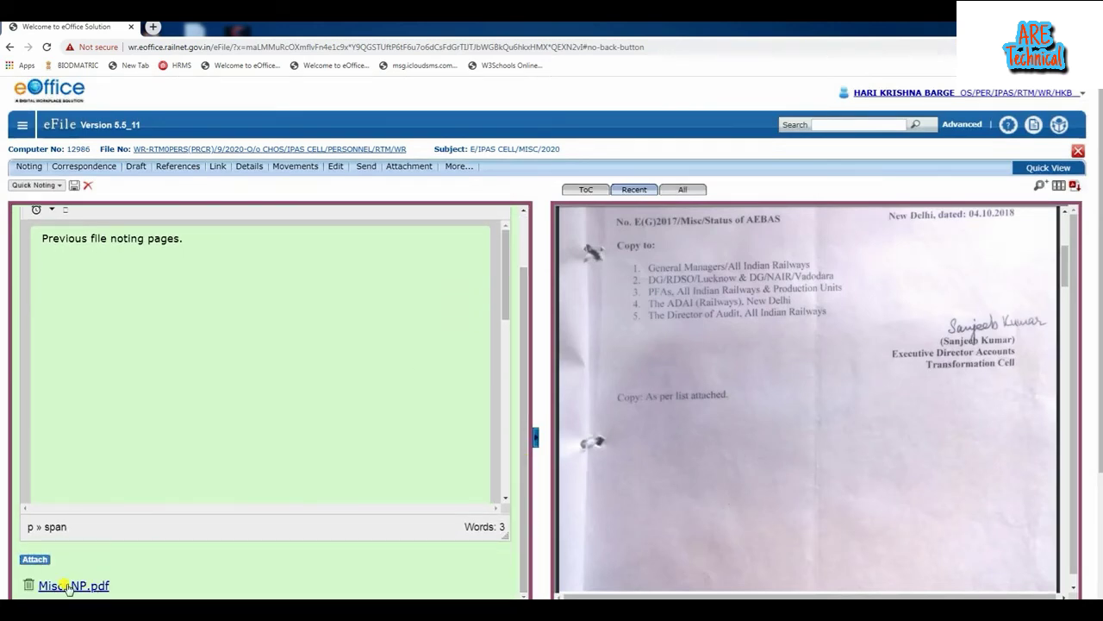
Review the green note's text together with the Misc_NP.pdf attachment listed beneath it
{"action": "scroll", "coordinate": [203, 465], "scroll_direction": "up", "scroll_amount": 2}
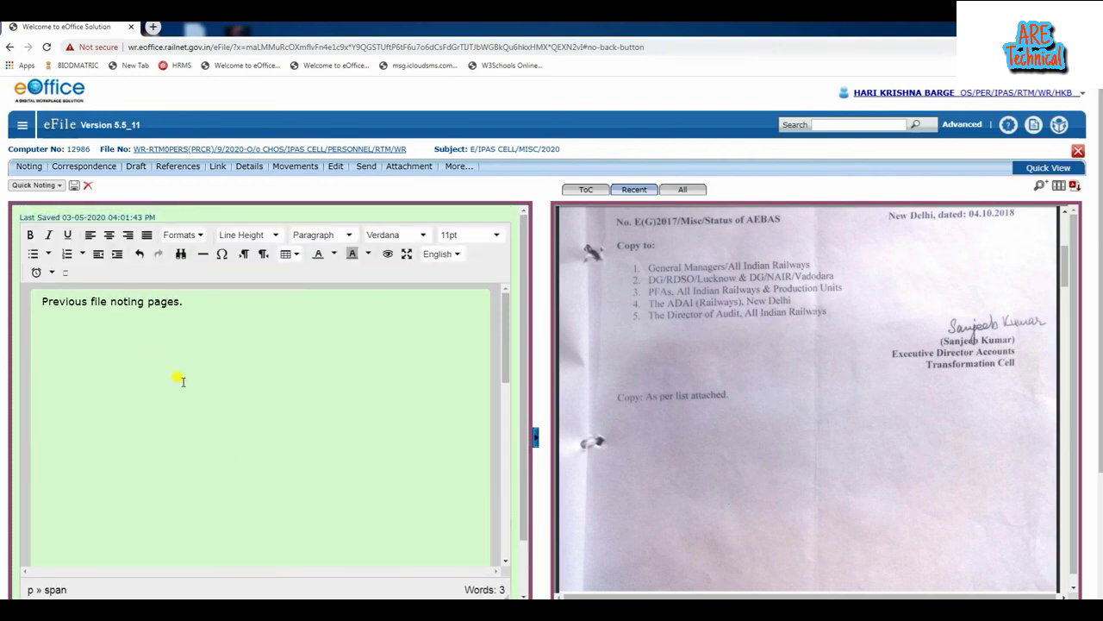
{"action": "scroll", "coordinate": [196, 458], "scroll_direction": "down", "scroll_amount": 3}
{"action": "scroll", "coordinate": [196, 459], "scroll_direction": "down", "scroll_amount": 5}
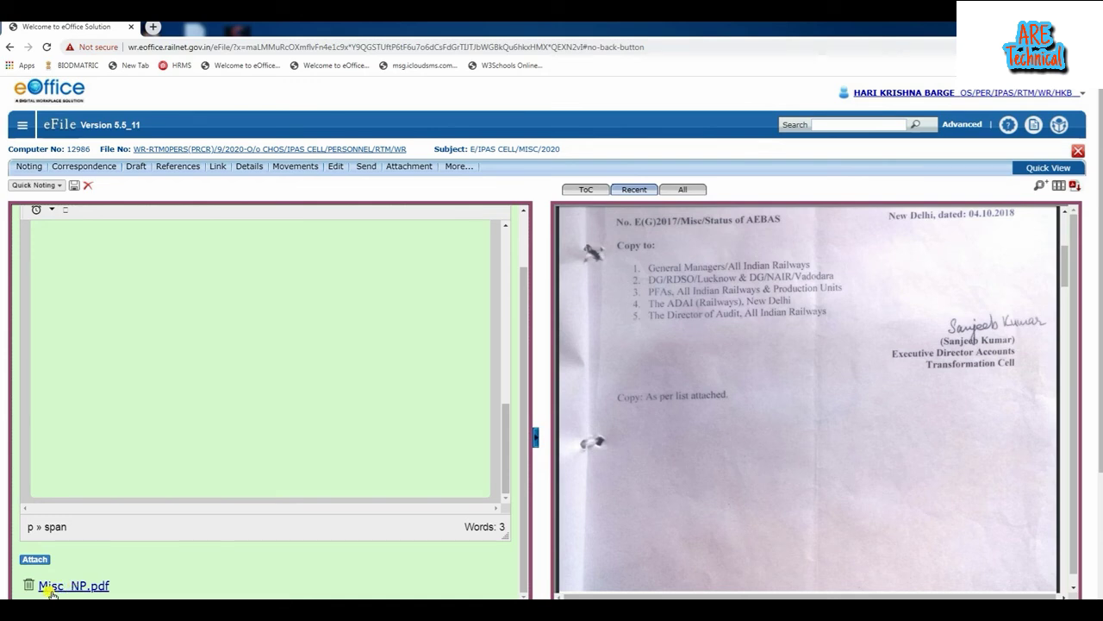
{"action": "scroll", "coordinate": [210, 535], "scroll_direction": "up", "scroll_amount": 2}
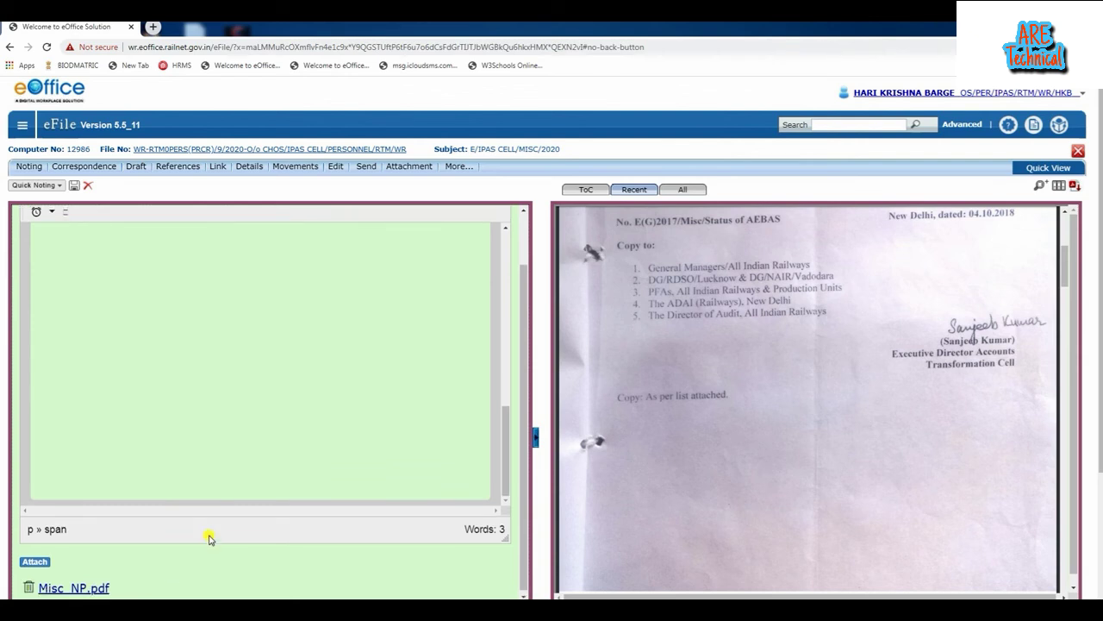
{"action": "scroll", "coordinate": [248, 466], "scroll_direction": "up", "scroll_amount": 3}
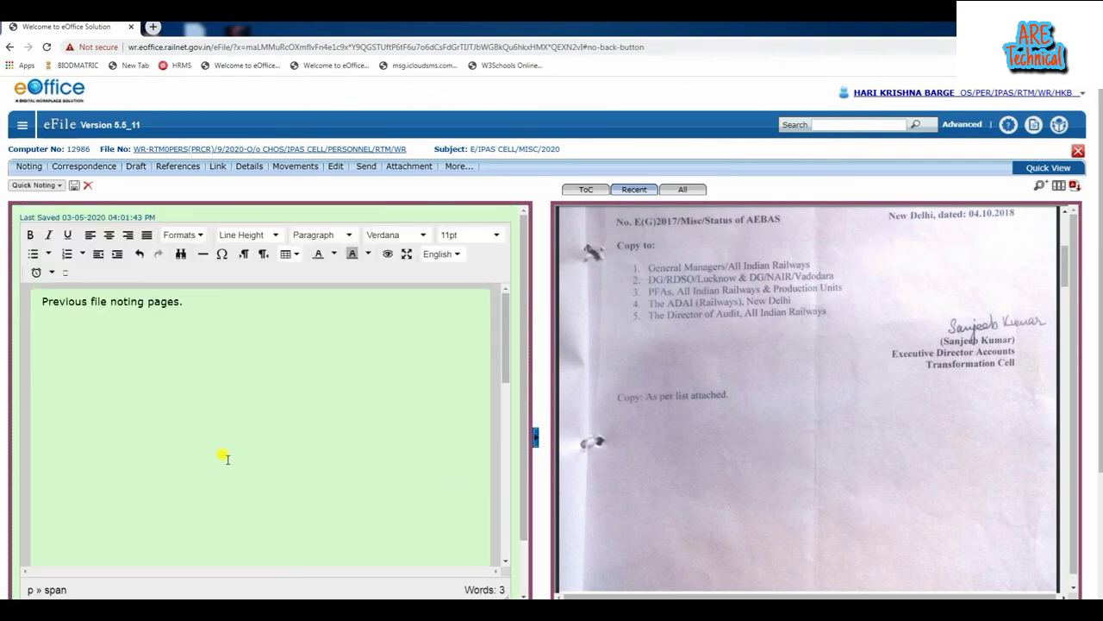
{"action": "scroll", "coordinate": [77, 551], "scroll_direction": "down", "scroll_amount": 5}
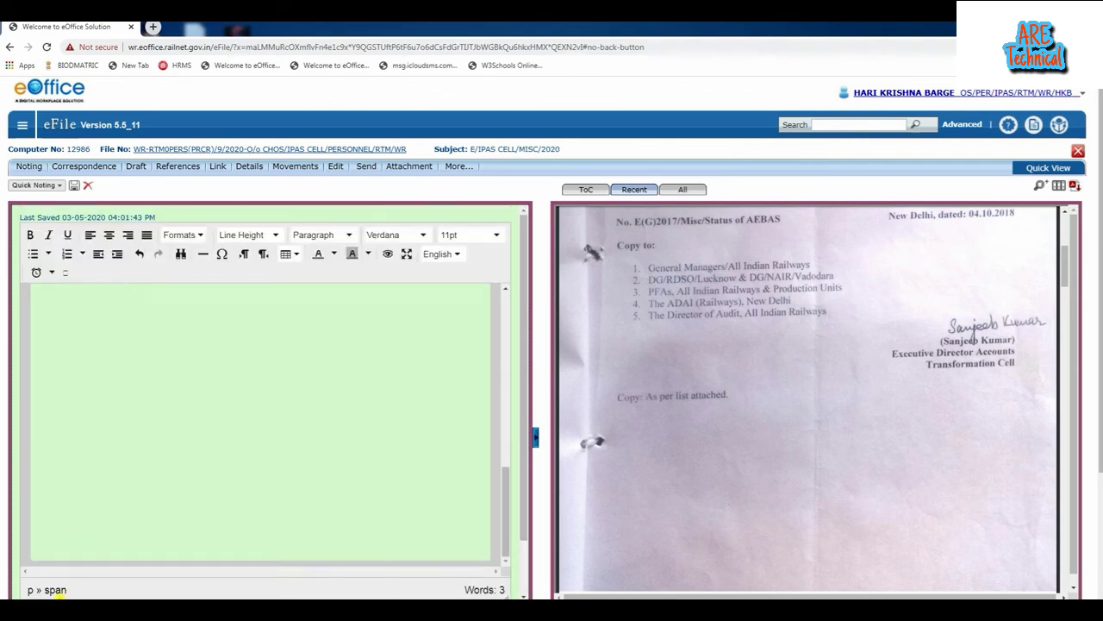
{"action": "scroll", "coordinate": [128, 473], "scroll_direction": "up", "scroll_amount": 5}
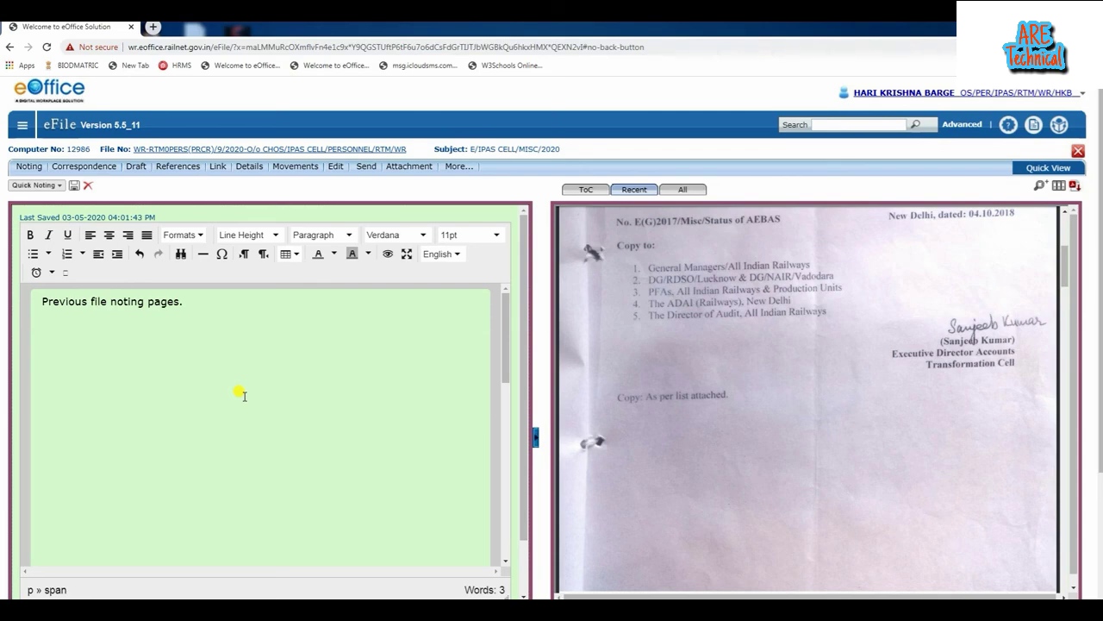
Look through all pages of the scanned receipt on the correspondence side and return to its first page
{"action": "scroll", "coordinate": [707, 303], "scroll_direction": "up", "scroll_amount": 3}
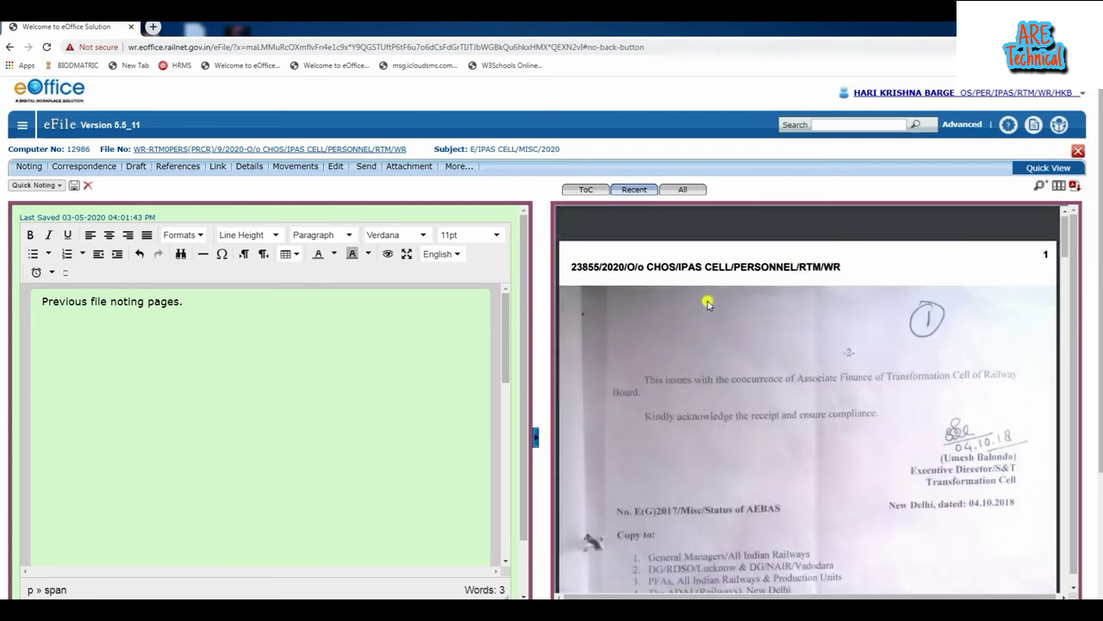
{"action": "scroll", "coordinate": [759, 387], "scroll_direction": "down", "scroll_amount": 1}
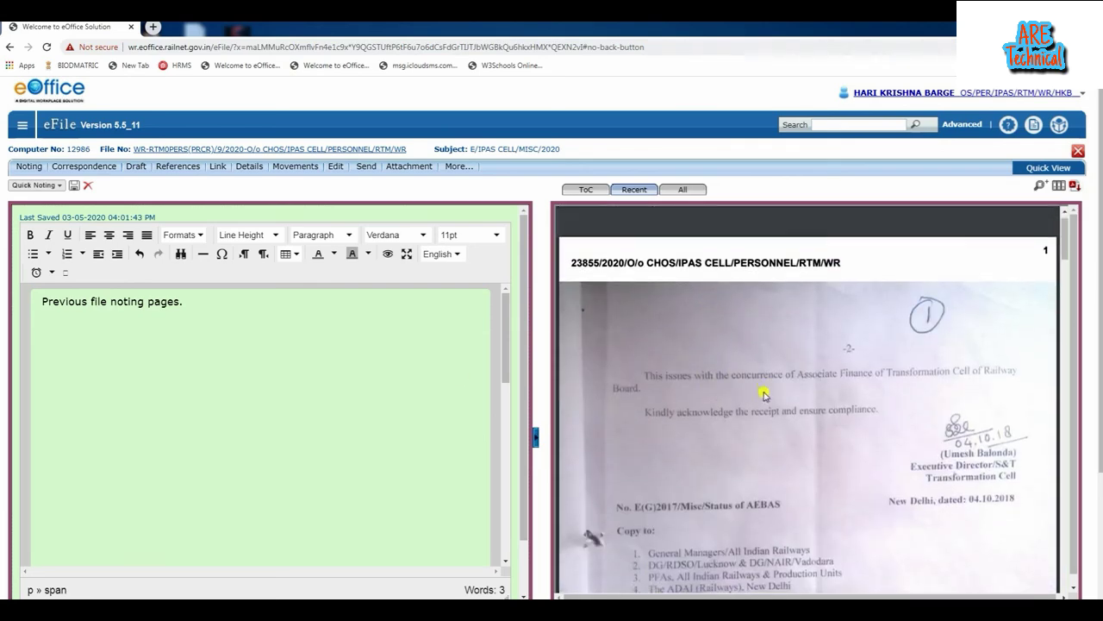
{"action": "scroll", "coordinate": [763, 394], "scroll_direction": "down", "scroll_amount": 20}
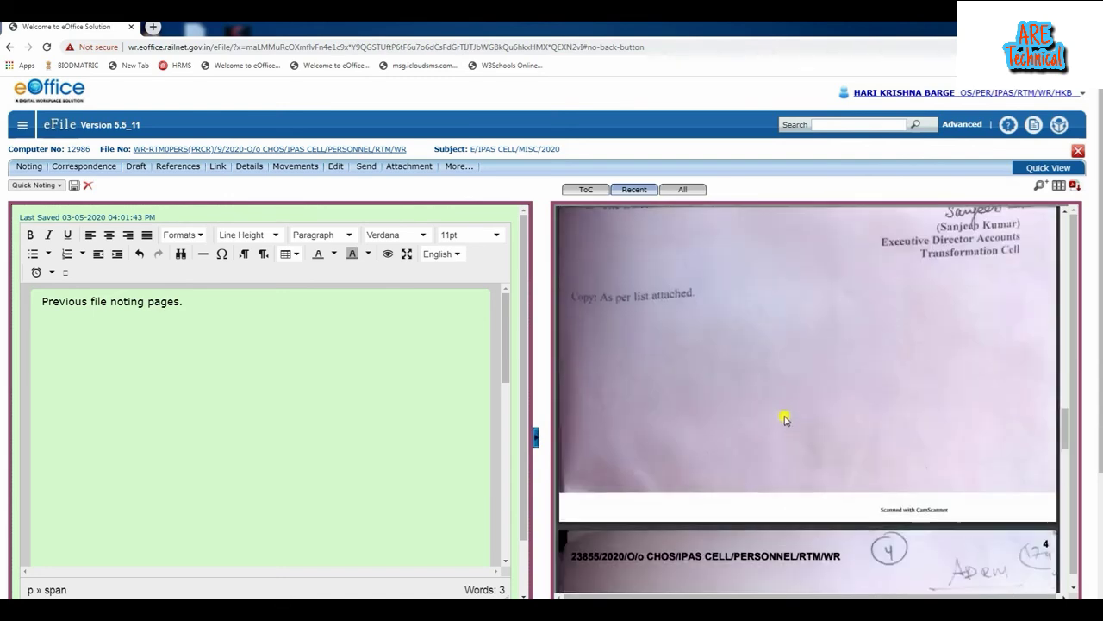
{"action": "scroll", "coordinate": [784, 423], "scroll_direction": "down", "scroll_amount": 15}
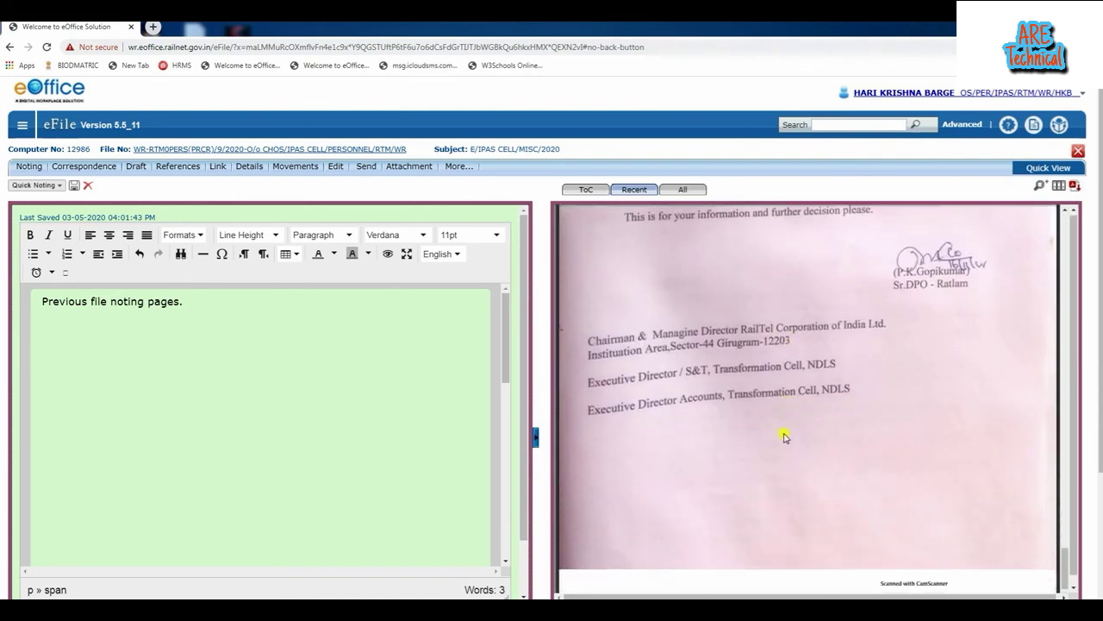
{"action": "scroll", "coordinate": [783, 436], "scroll_direction": "down", "scroll_amount": 1}
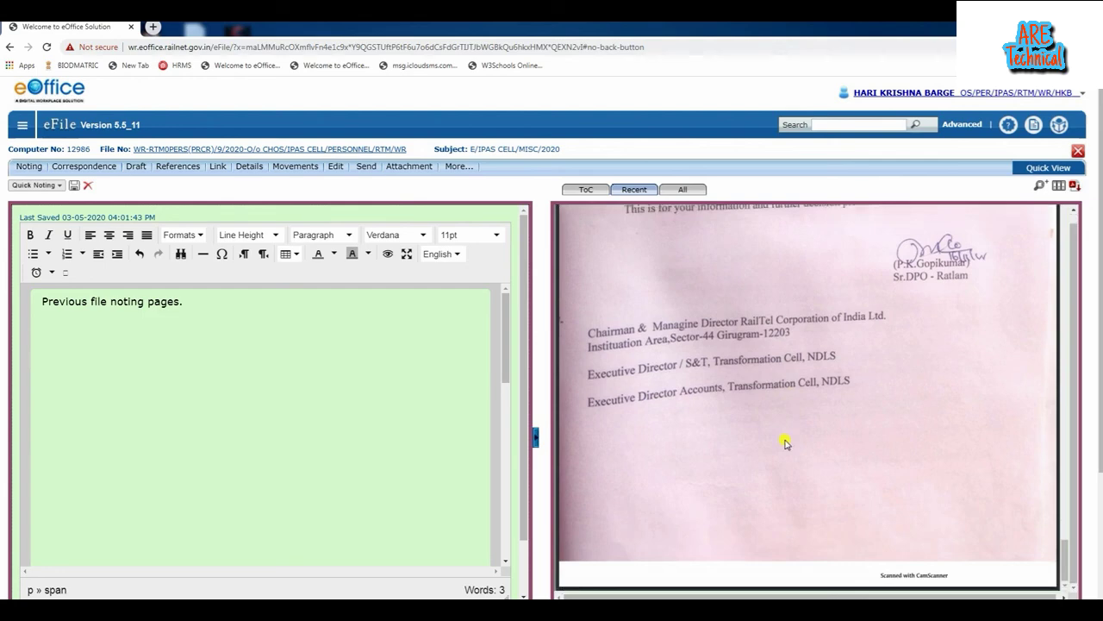
{"action": "scroll", "coordinate": [784, 443], "scroll_direction": "up", "scroll_amount": 10}
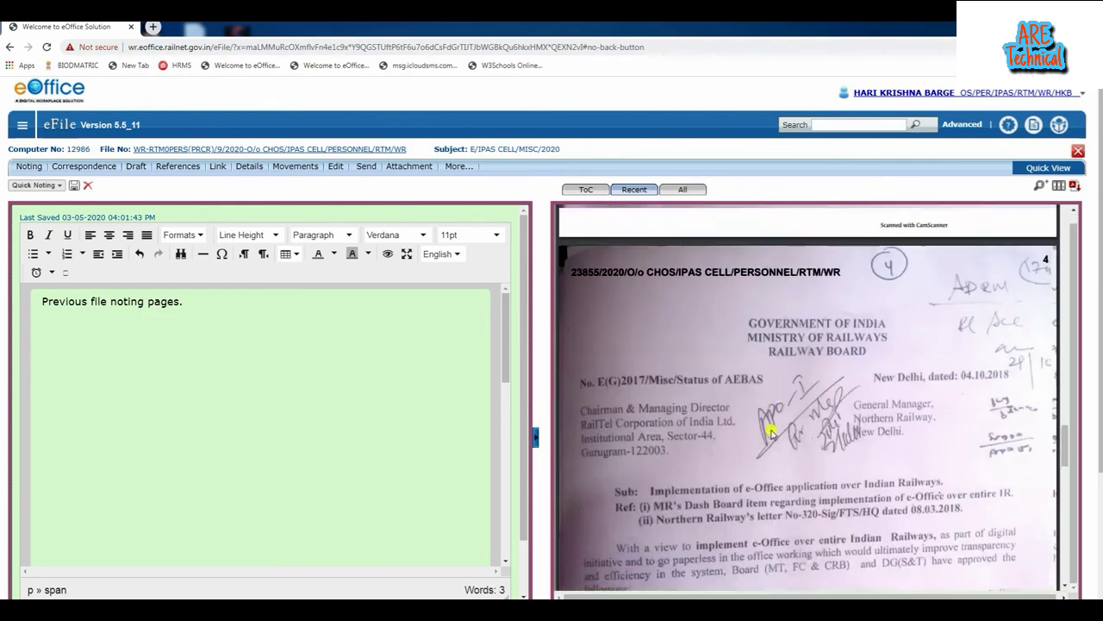
{"action": "scroll", "coordinate": [770, 430], "scroll_direction": "up", "scroll_amount": 10}
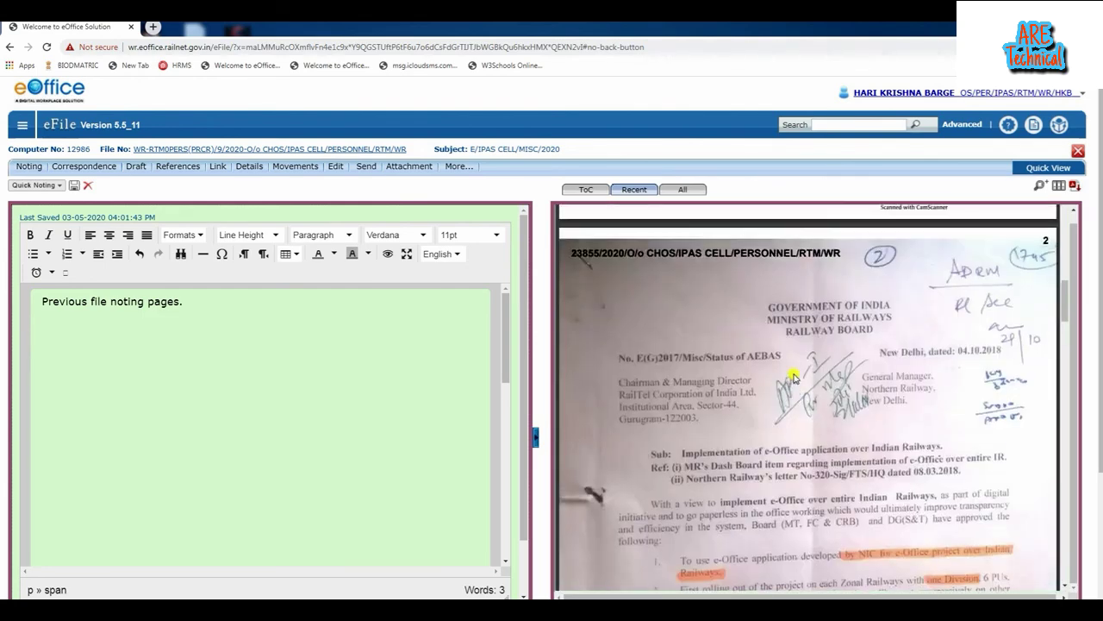
{"action": "scroll", "coordinate": [775, 362], "scroll_direction": "up", "scroll_amount": 5}
{"action": "scroll", "coordinate": [745, 345], "scroll_direction": "up", "scroll_amount": 4}
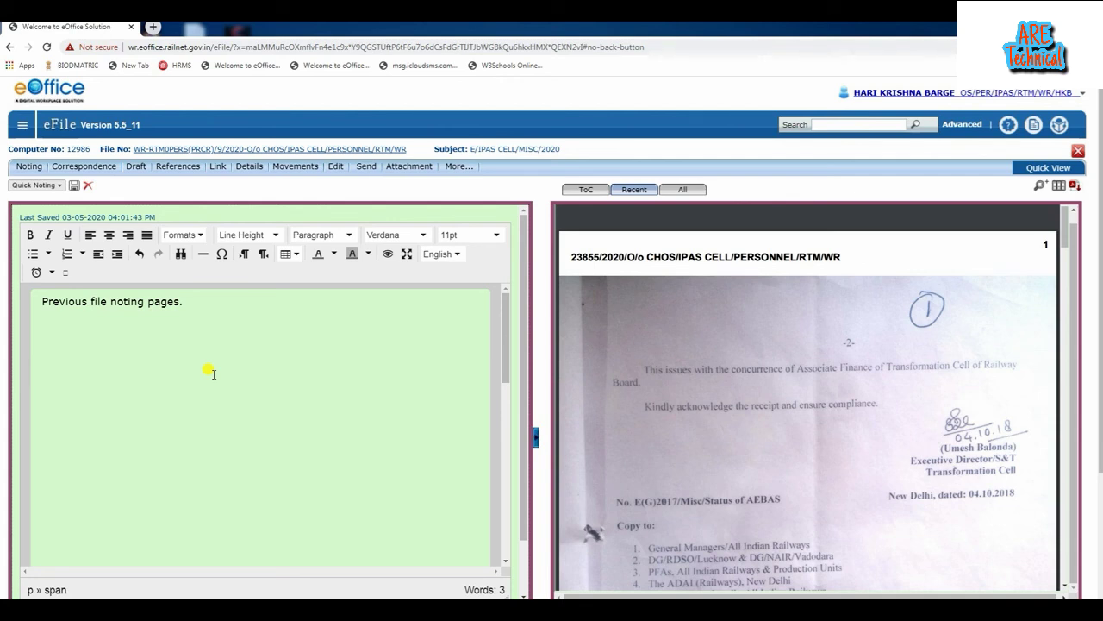
{"action": "left_click", "coordinate": [188, 314]}
{"action": "type", "text": "."}
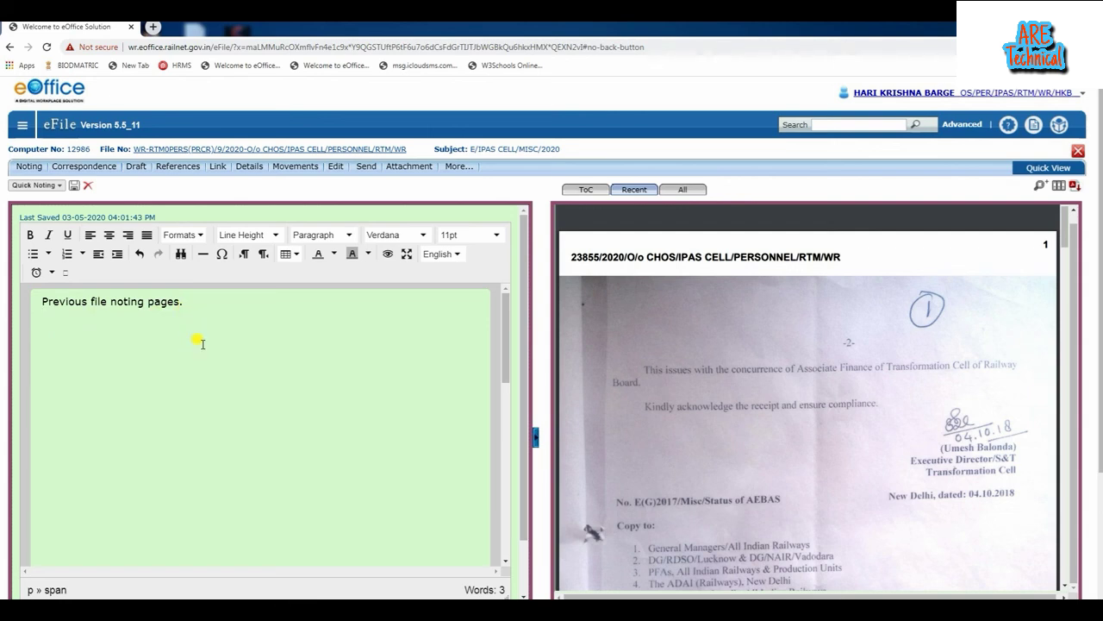